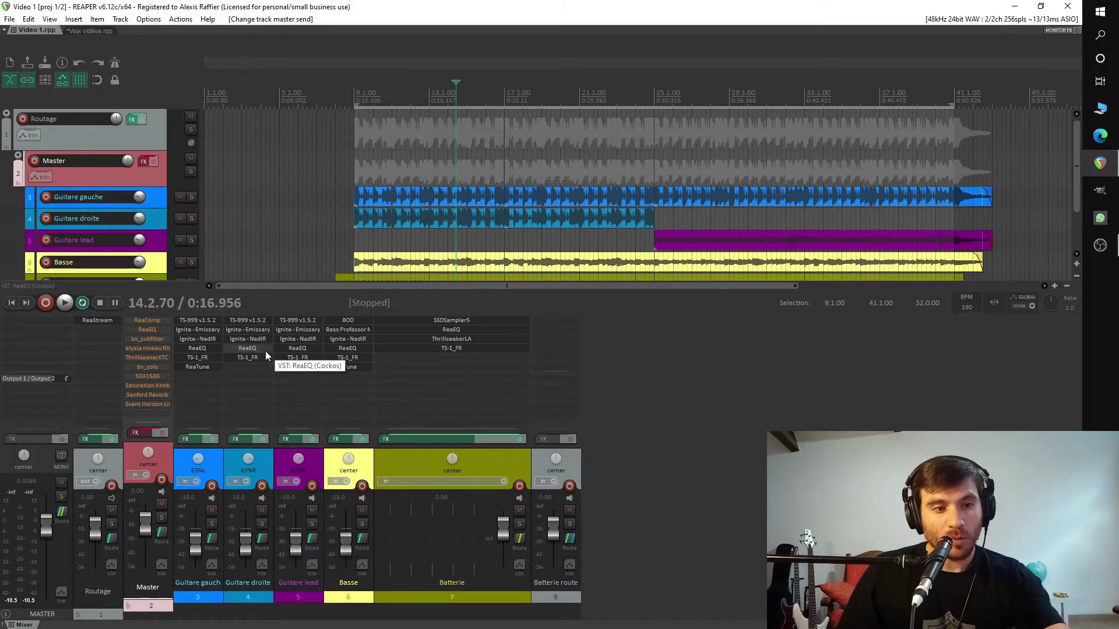
Step: Select the Guitare gauche track, check the microphone level meter in OBS, and return to the REAPER project
left_click(212, 470)
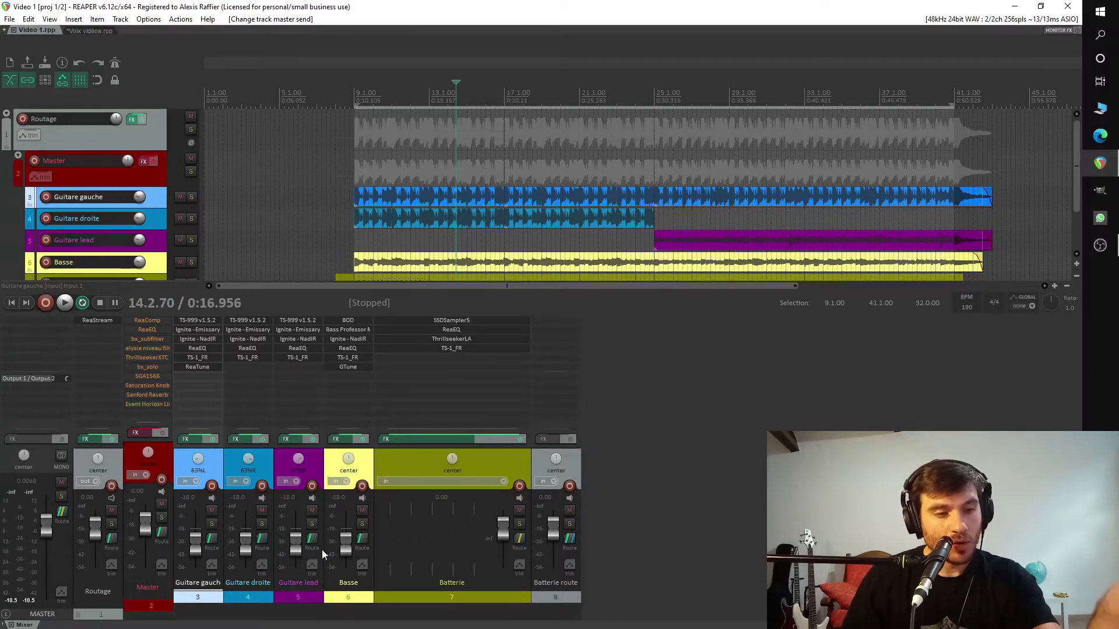
mouse_move(200, 544)
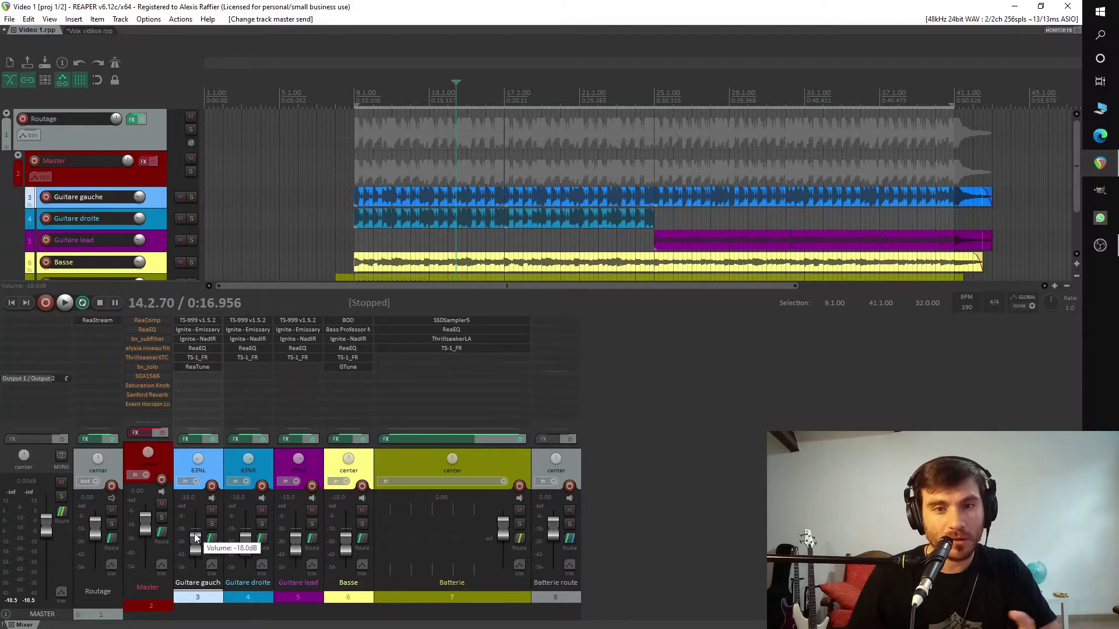
left_click(1114, 247)
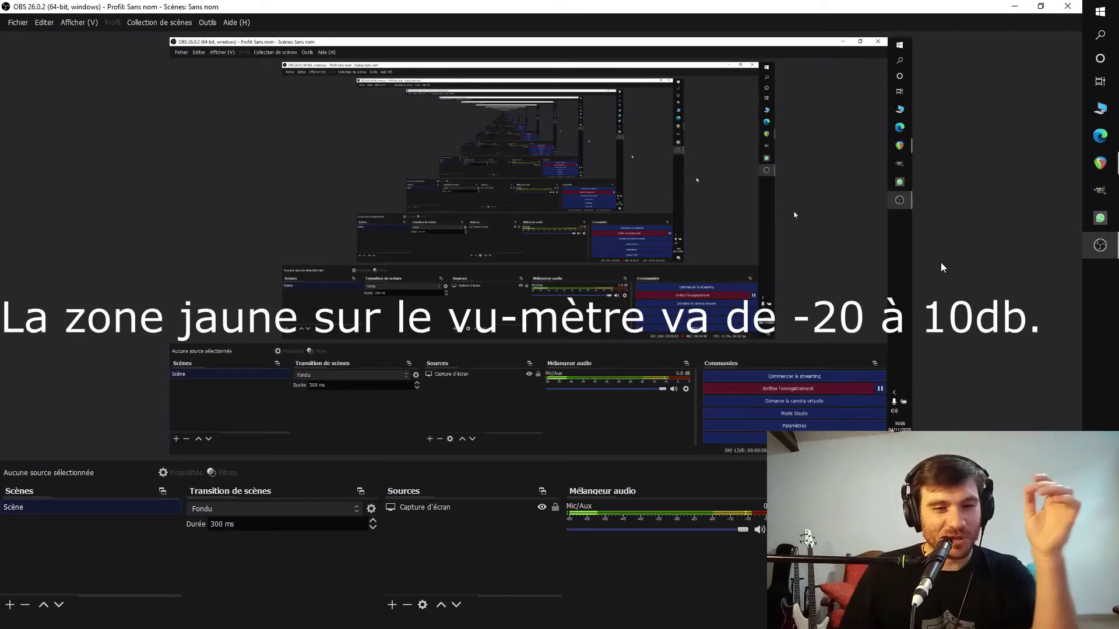
left_click(1100, 166)
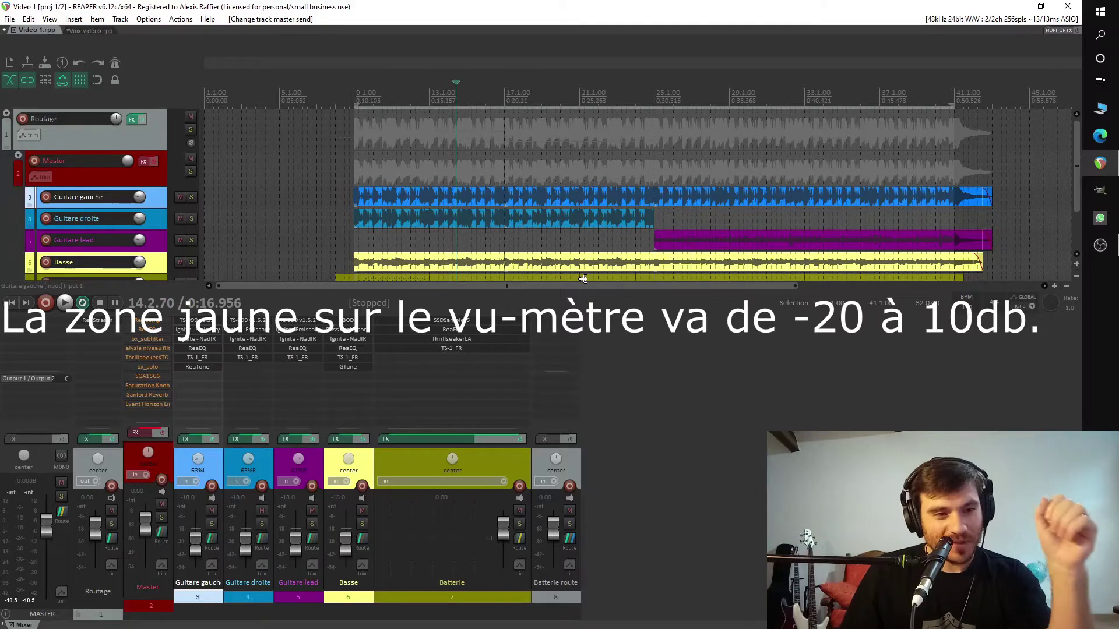
Step: Solo the Guitare gauche track and listen to it from about measure 10 while watching its level, stopping after a few measures
mouse_move(197, 546)
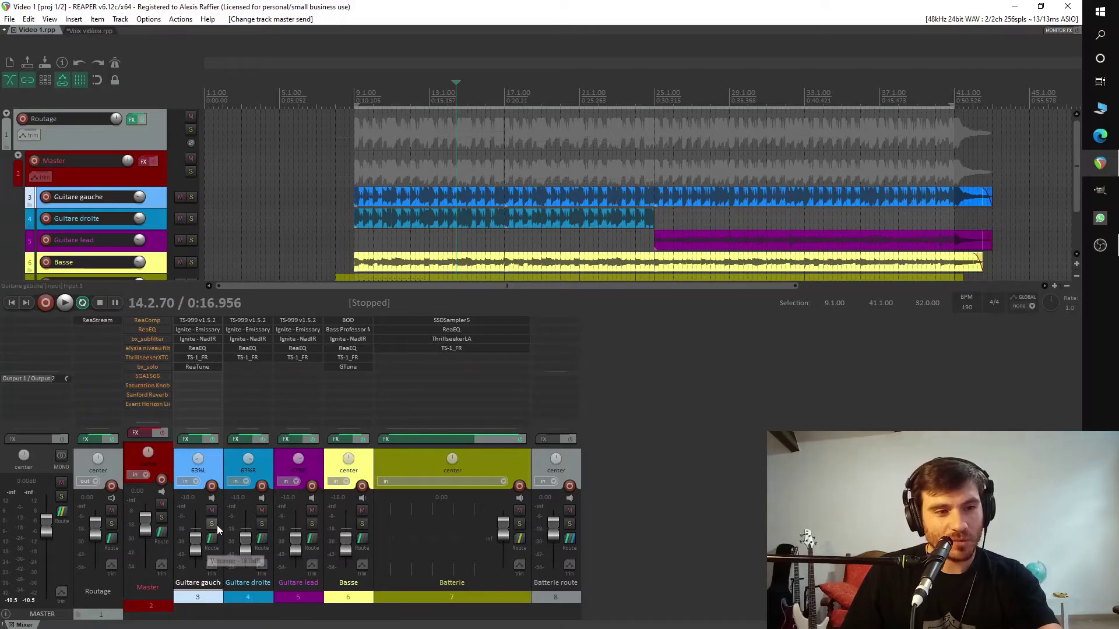
left_click(215, 524)
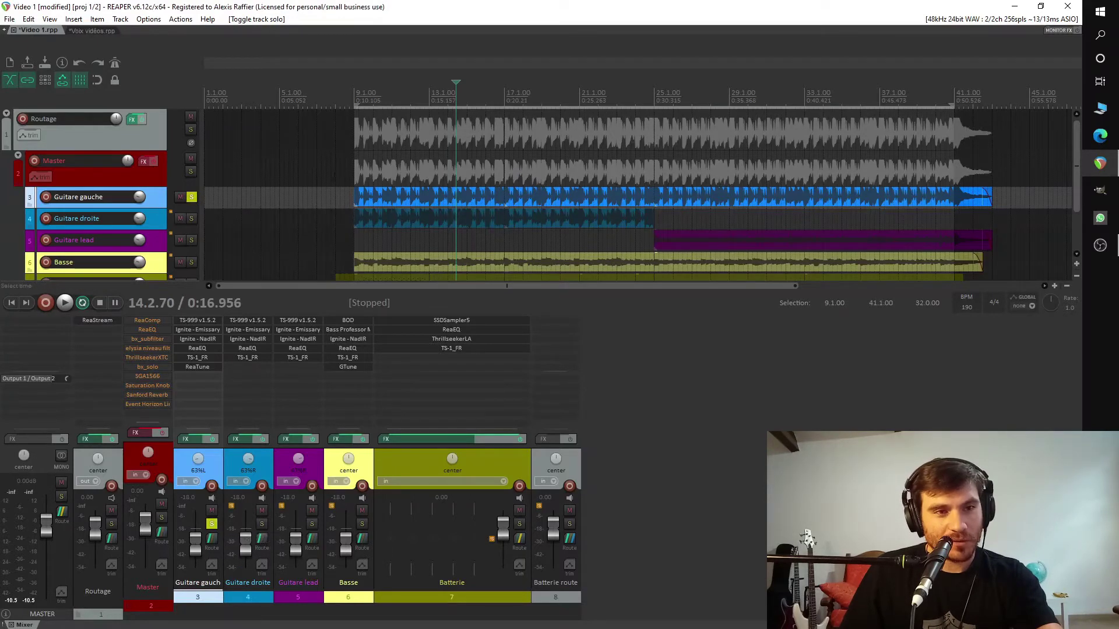
left_click(383, 104)
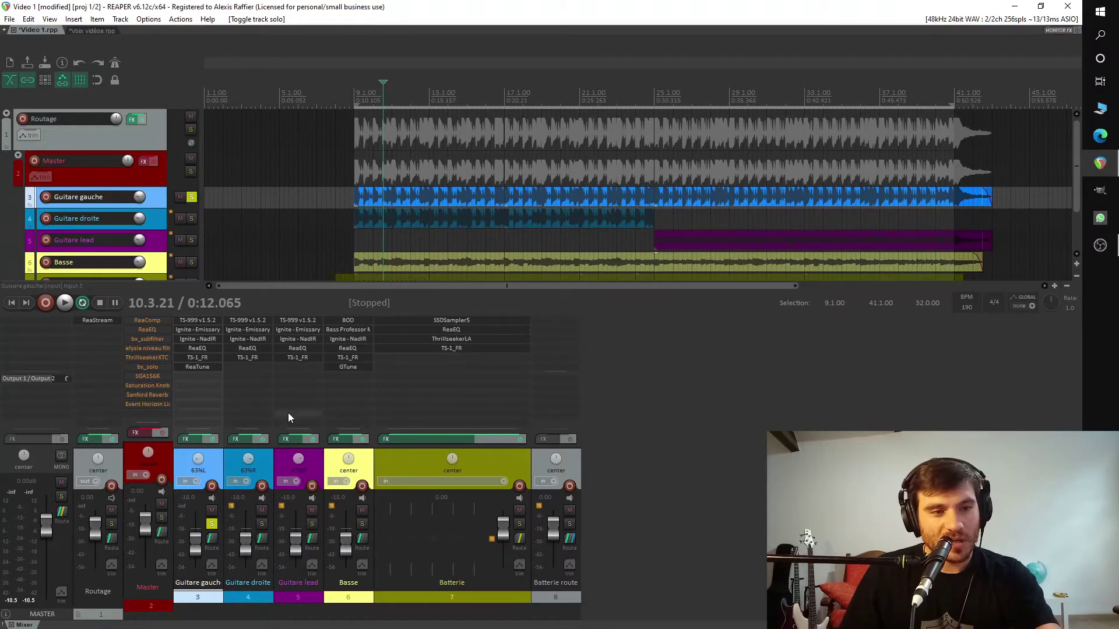
key("space")
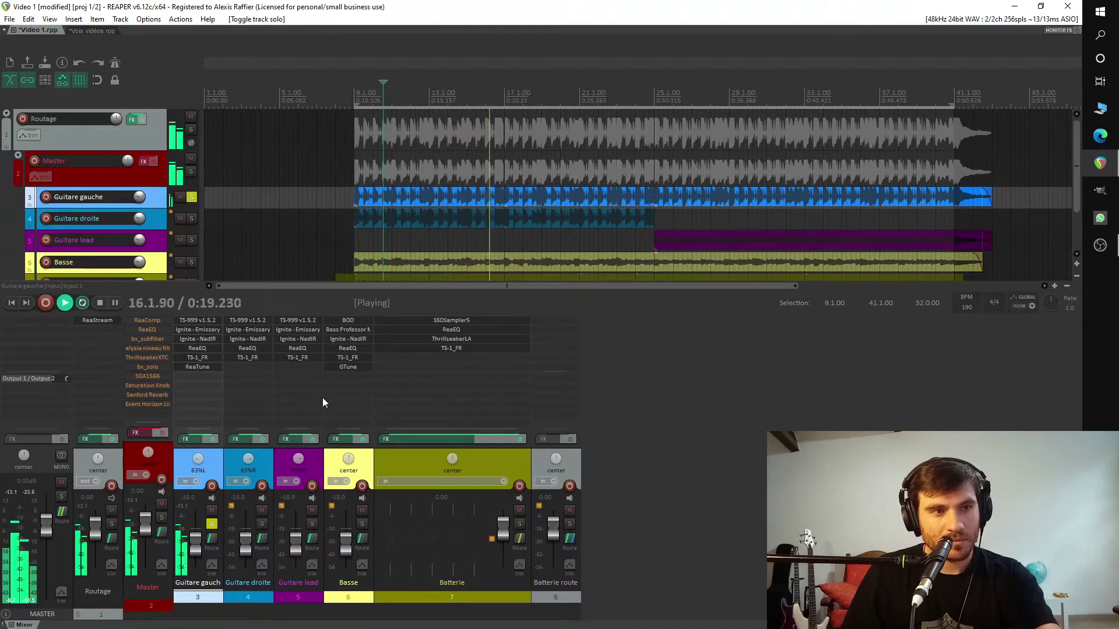
key("space")
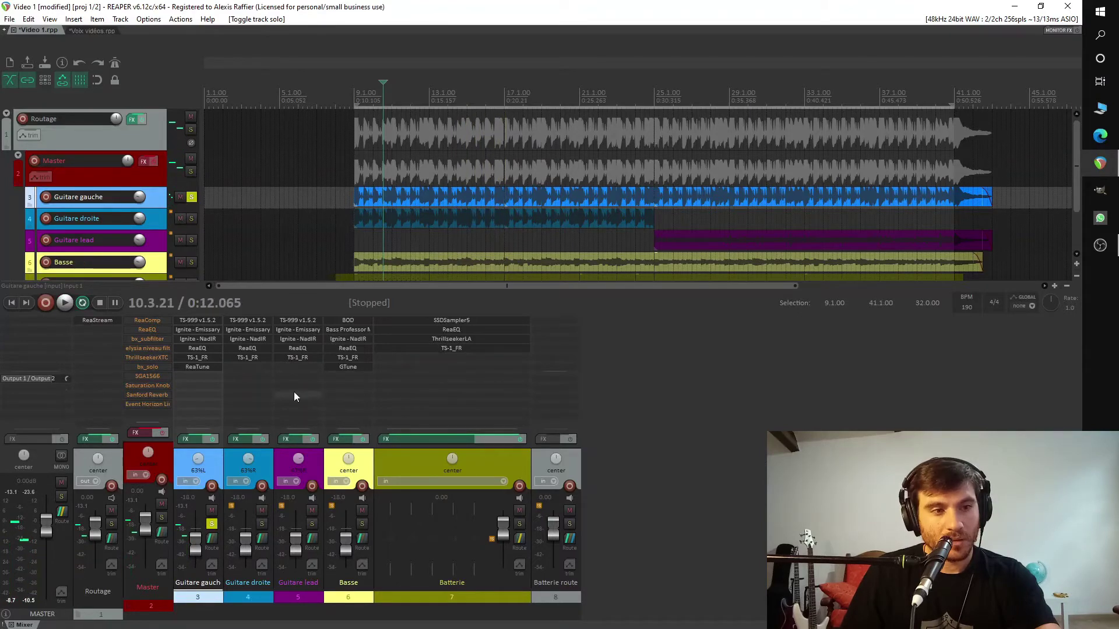
Step: Switch to the Voix vidéos project and check the routing settings of its Routage track
left_click(86, 30)
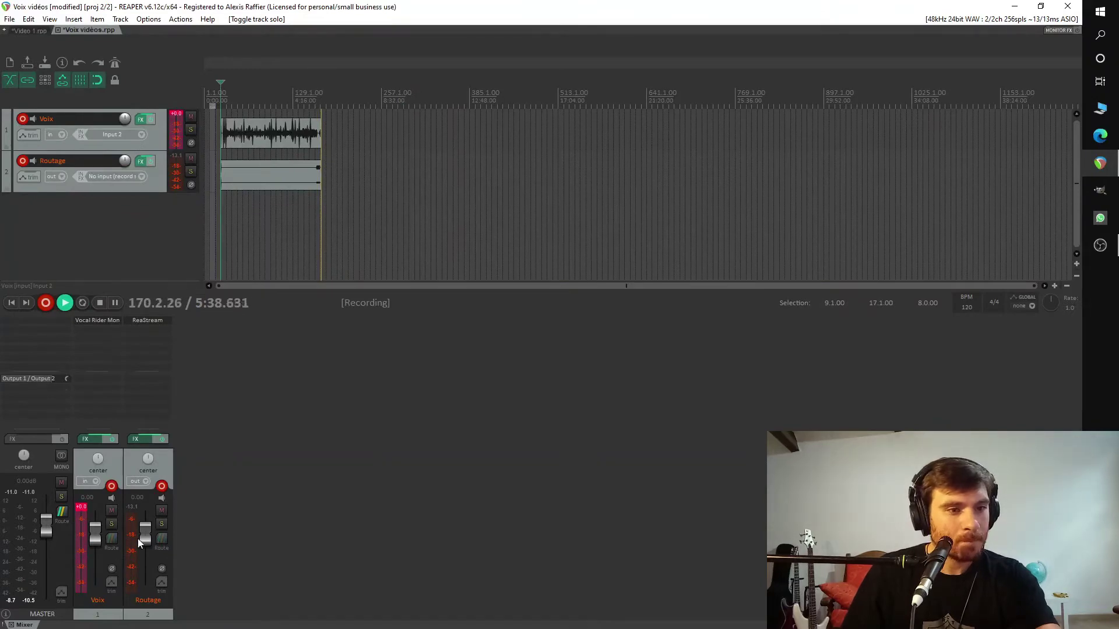
left_click(161, 538)
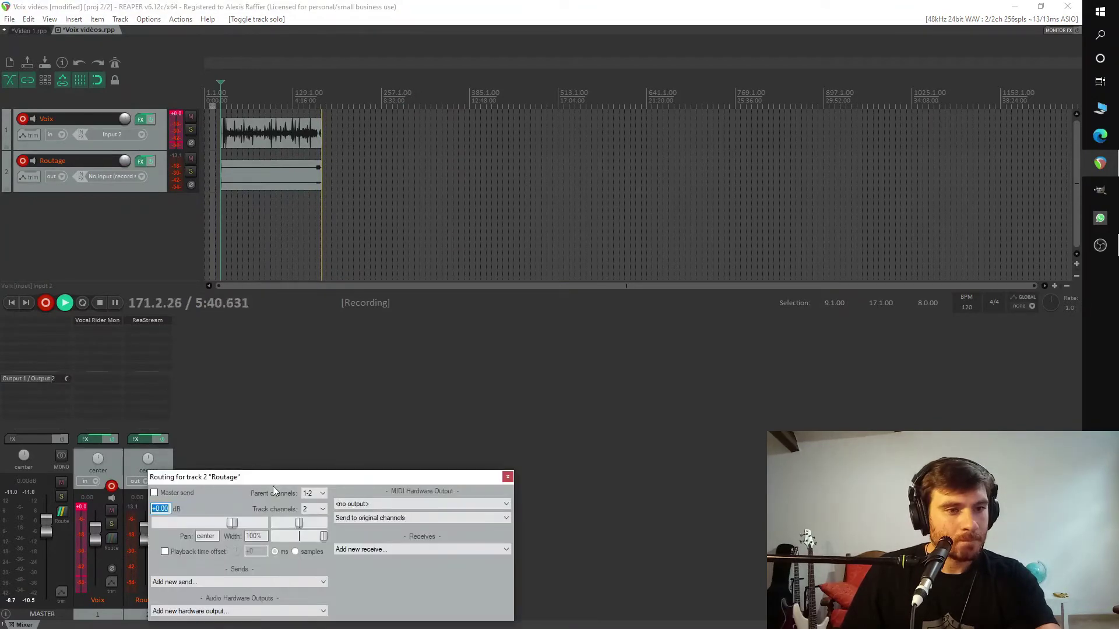
left_click(508, 478)
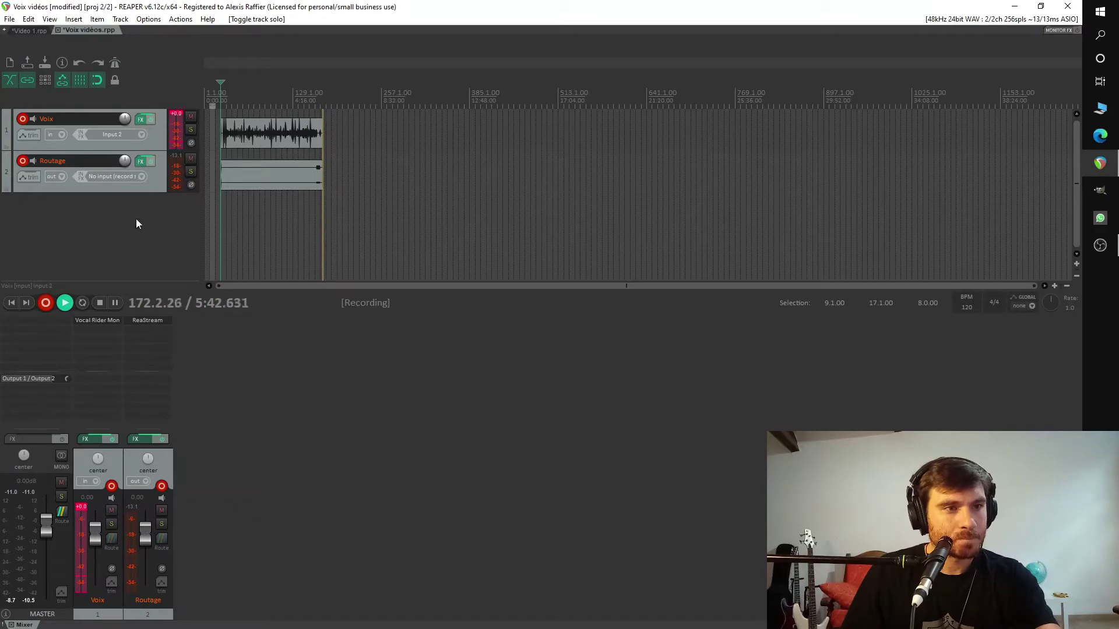
Step: Return to the Video 1 project and check the routing settings of the Guitare gauche track
left_click(26, 31)
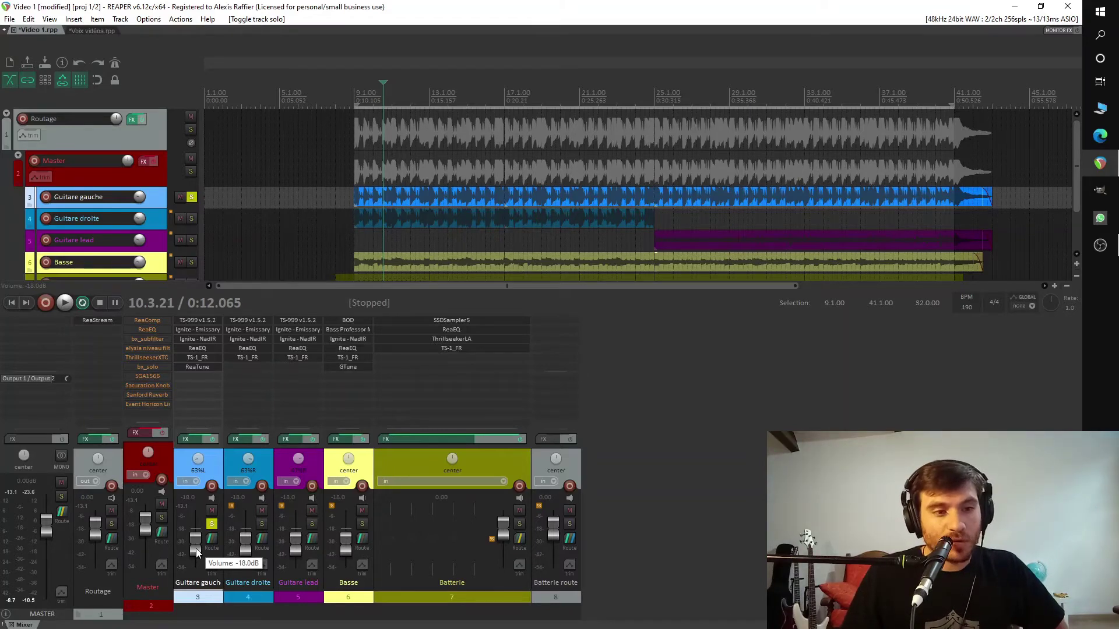
right_click(196, 548)
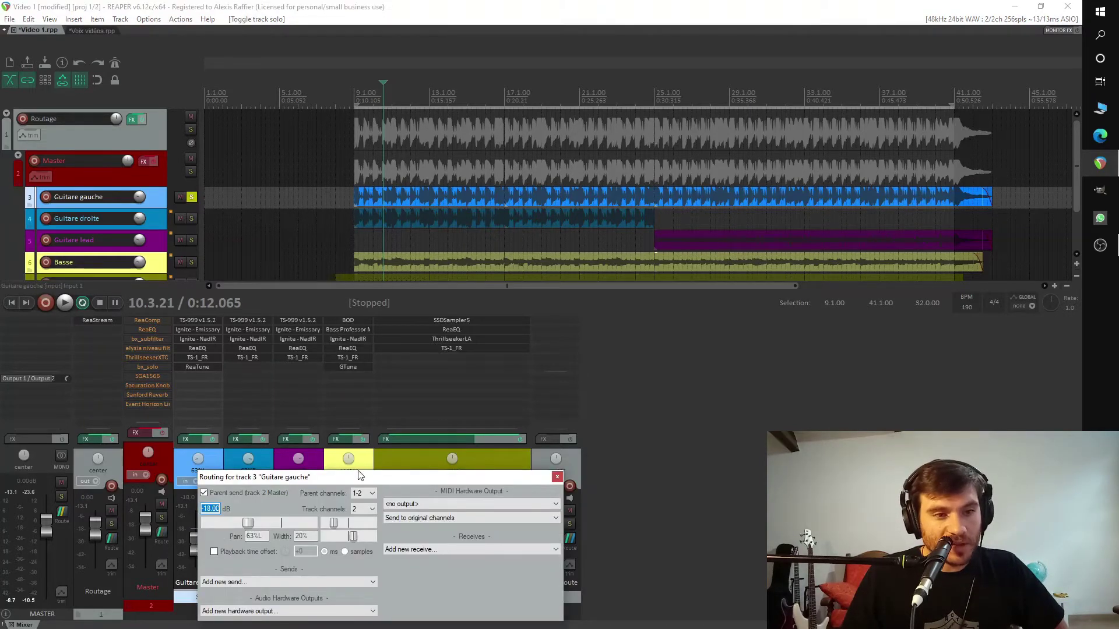
left_click(557, 477)
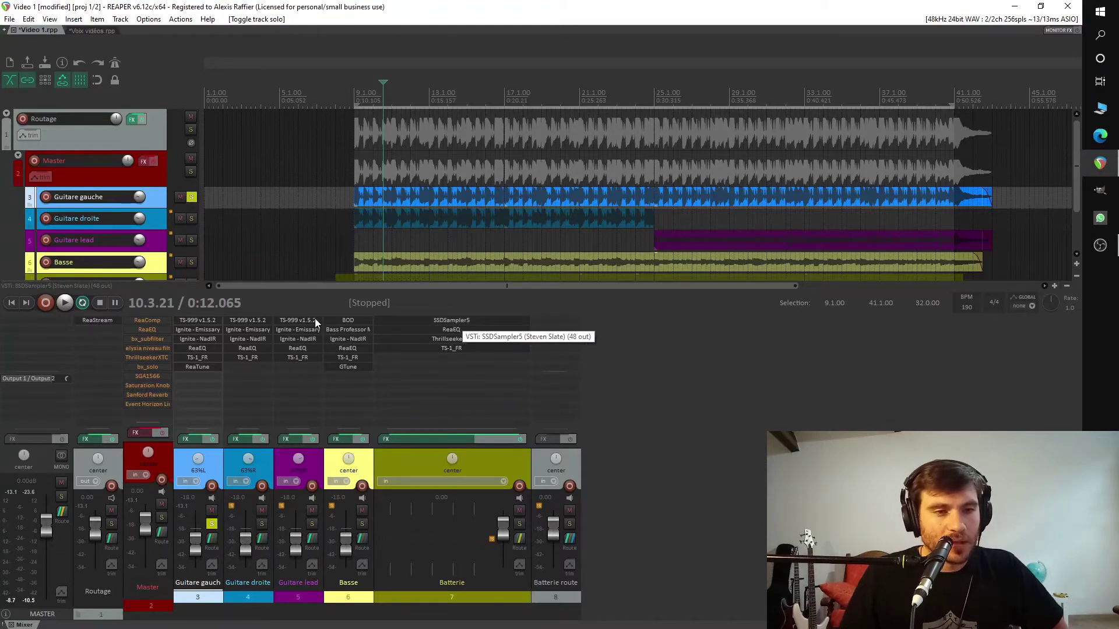
Step: Open the SSDSampler5 instrument on the Batterie track, examine its settings including the master volume, and close it
left_click(451, 320)
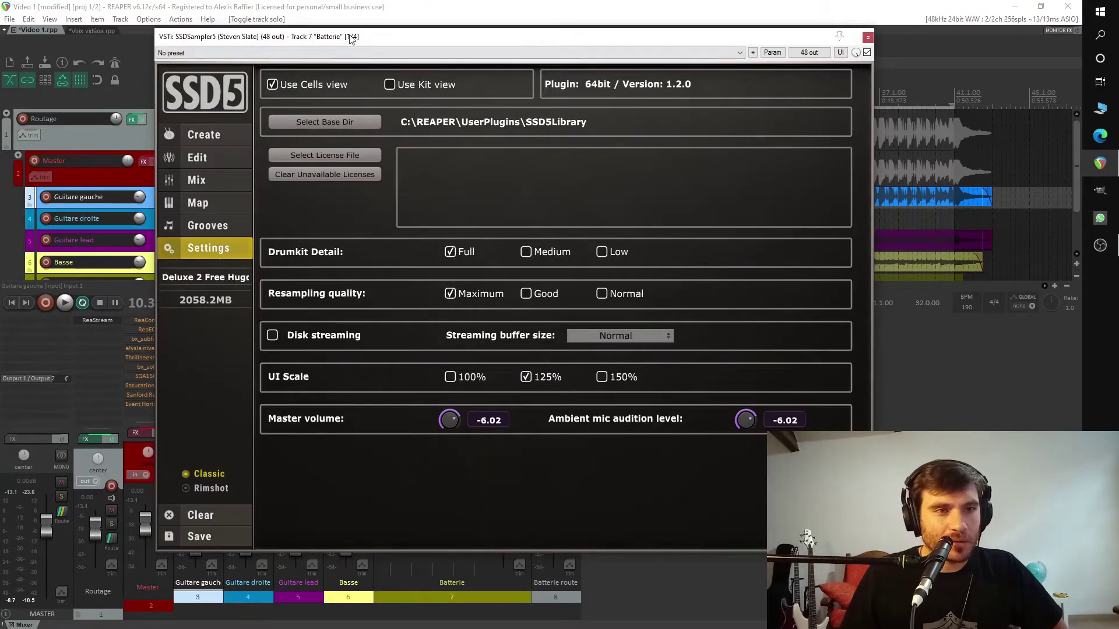
left_click_drag(351, 37, 430, 78)
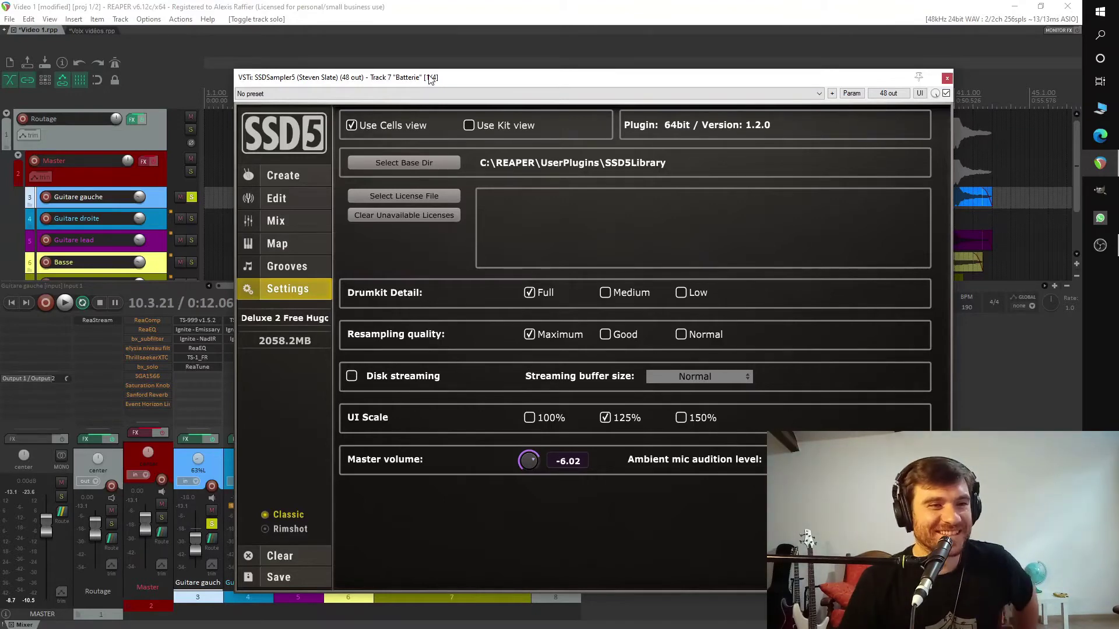
left_click_drag(448, 85, 438, 48)
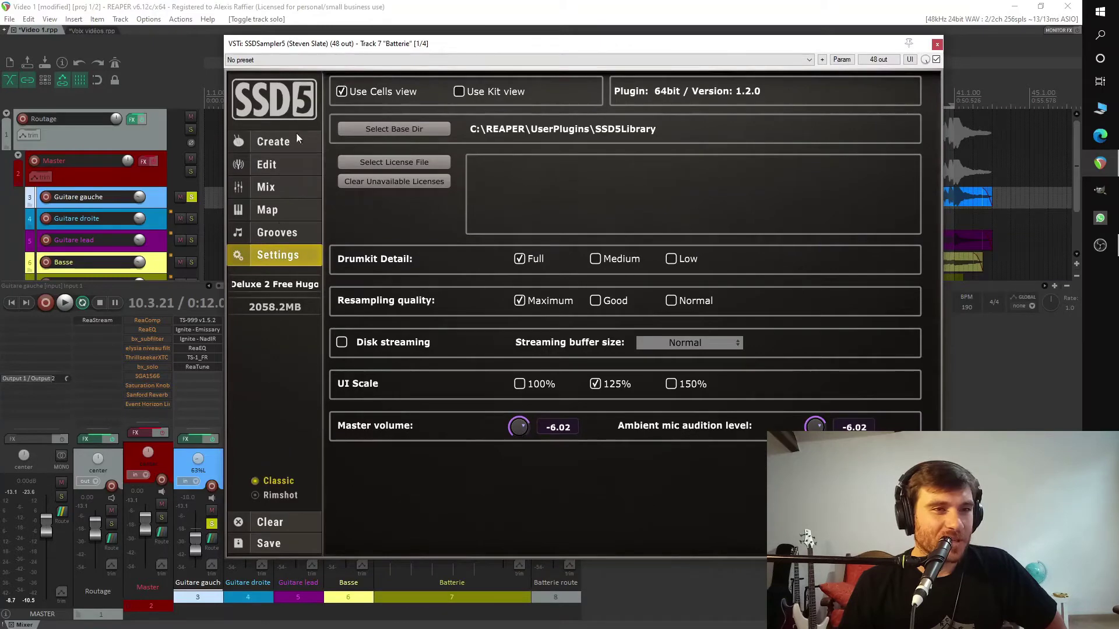
left_click_drag(320, 44, 347, 46)
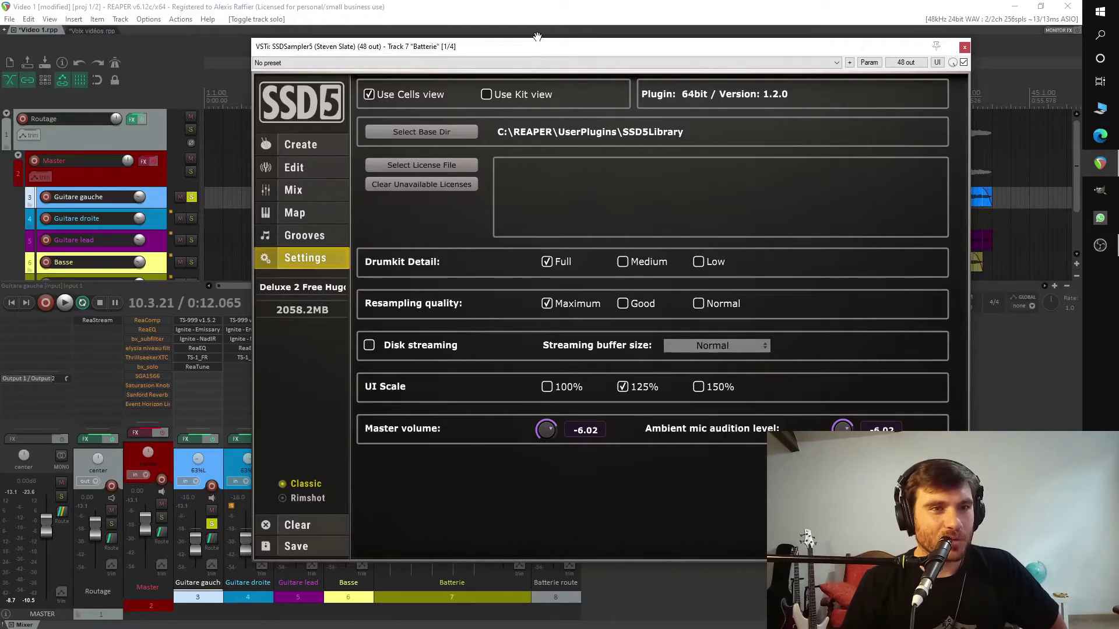
left_click_drag(535, 51, 474, 51)
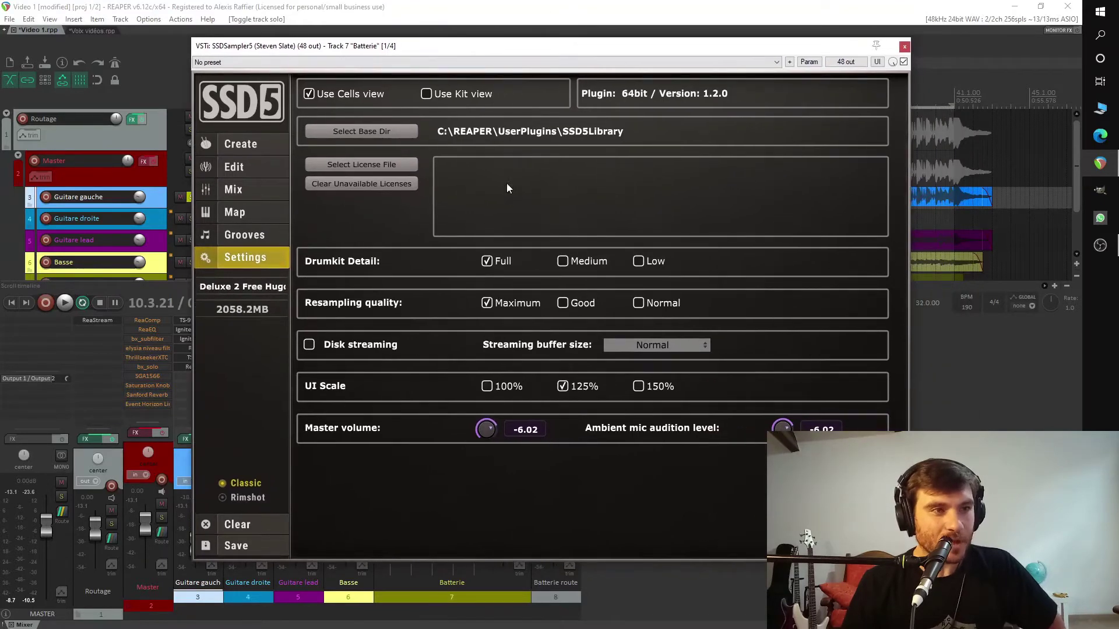
left_click(903, 46)
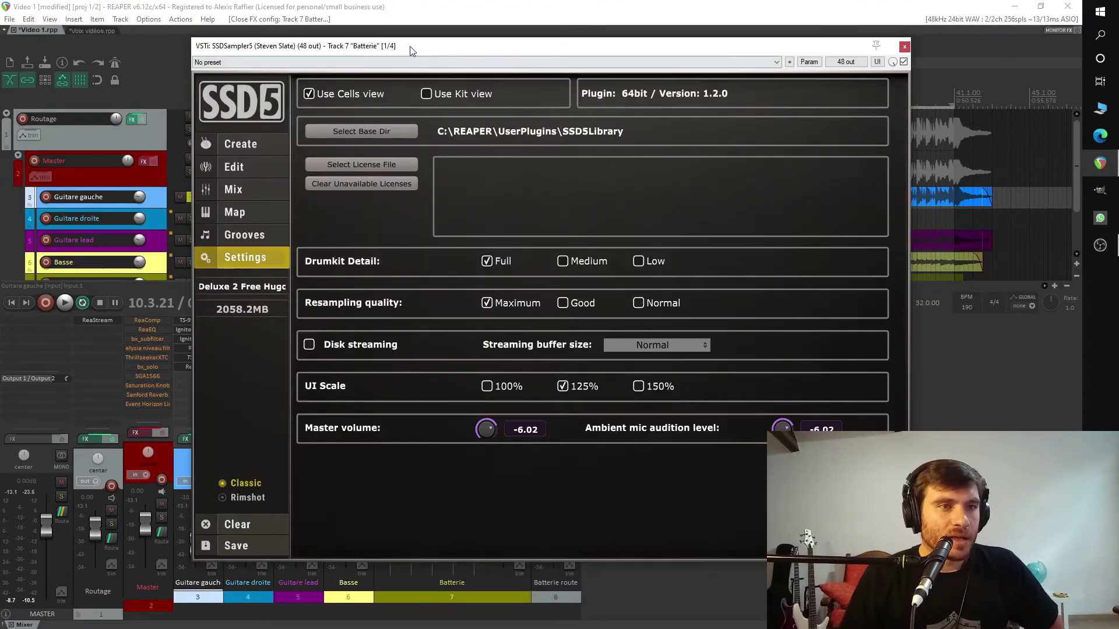
Step: Examine the microphone channel levels in the SSDSampler5 mixer on the Batterie track, and close the instrument
left_click_drag(408, 49, 368, 40)
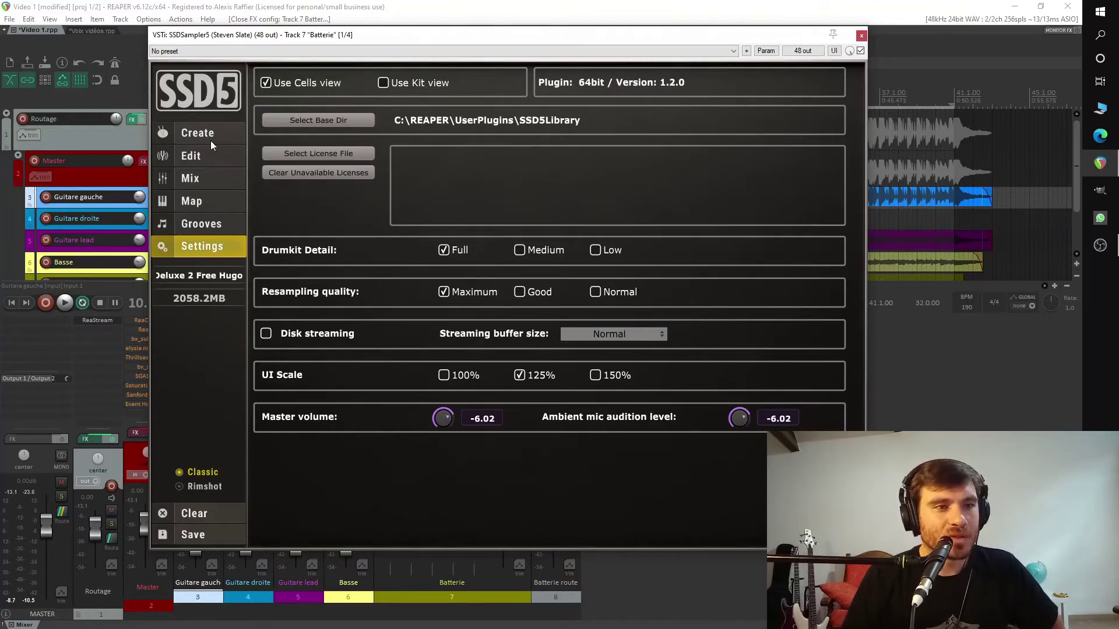
left_click(207, 183)
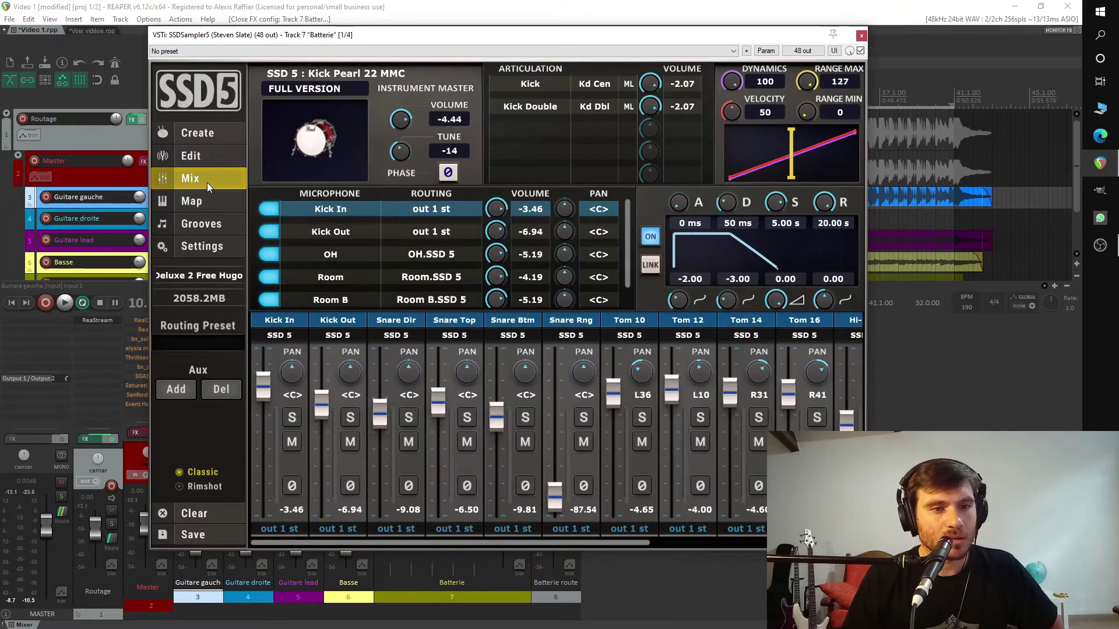
left_click_drag(356, 536, 330, 564)
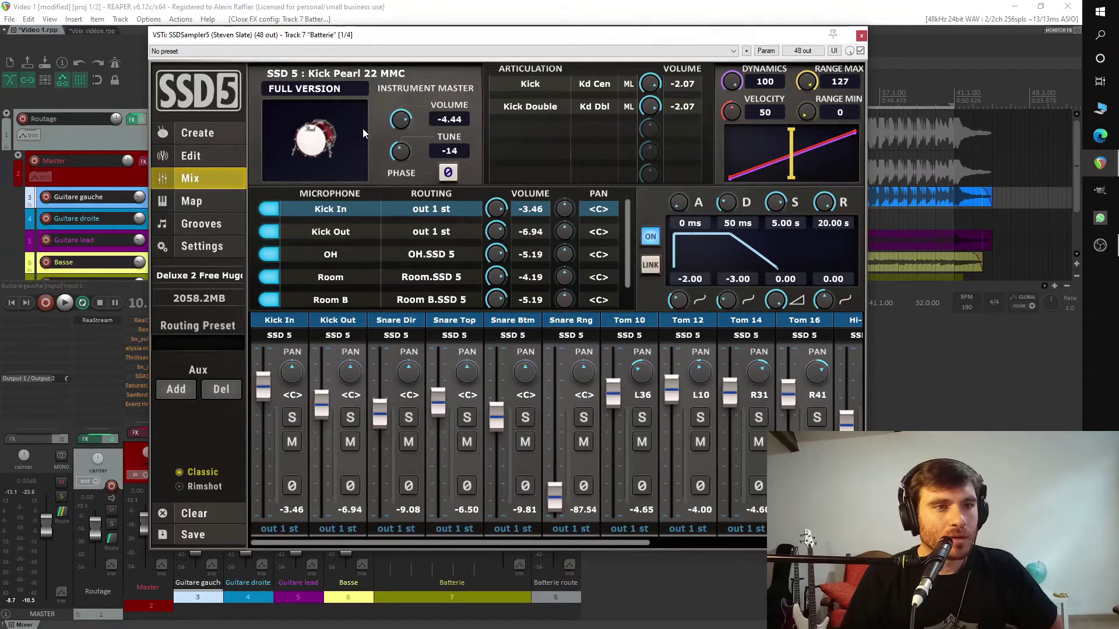
left_click_drag(384, 40, 395, 41)
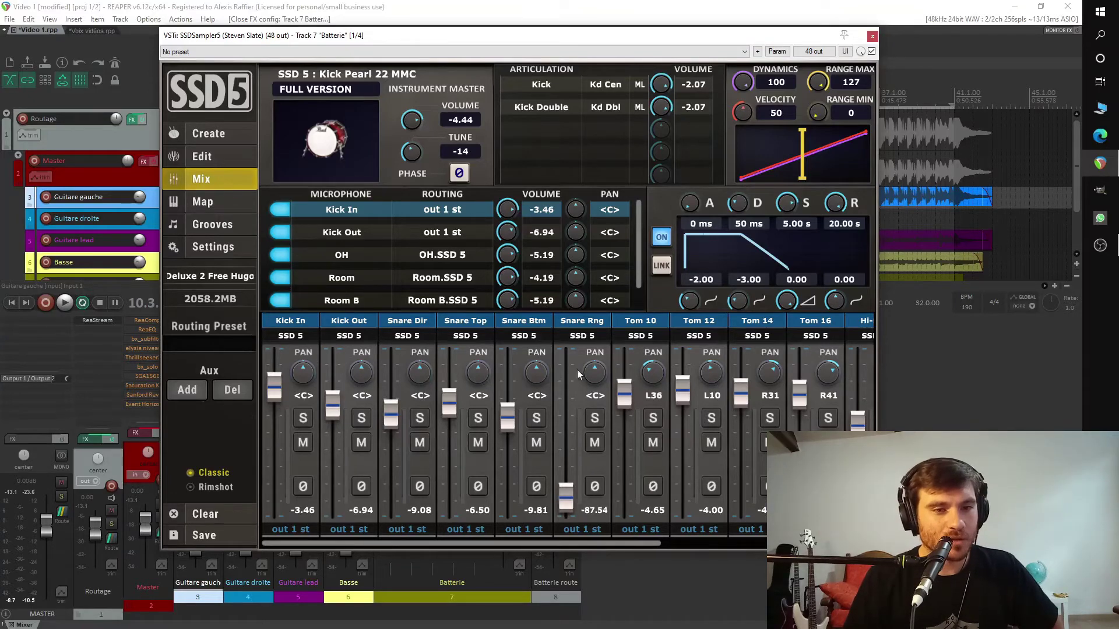
left_click_drag(422, 540, 387, 533)
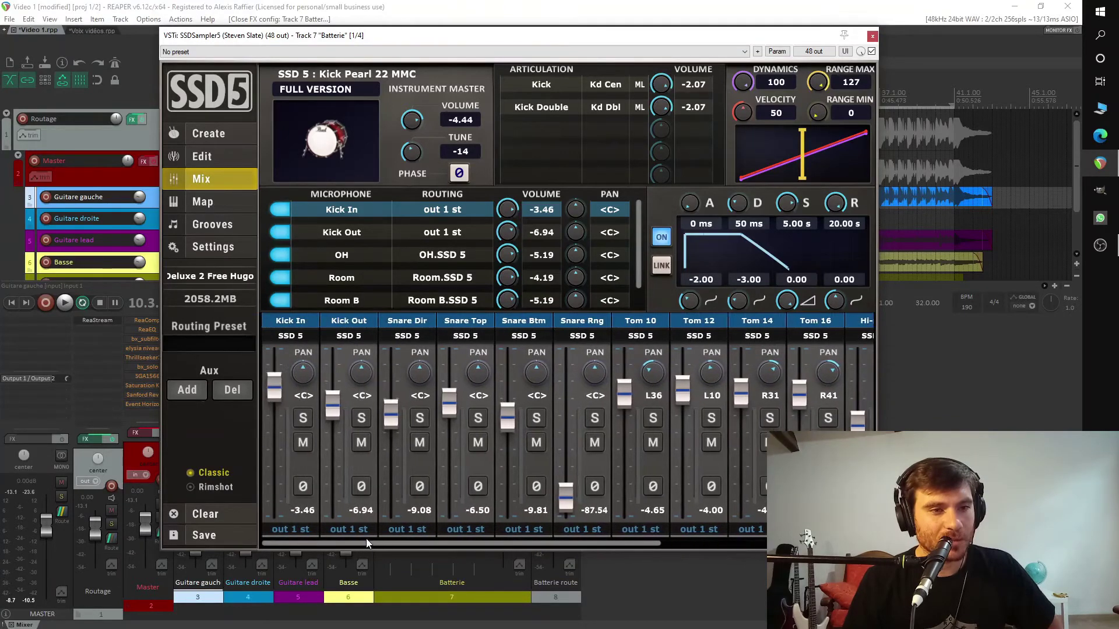
left_click(872, 36)
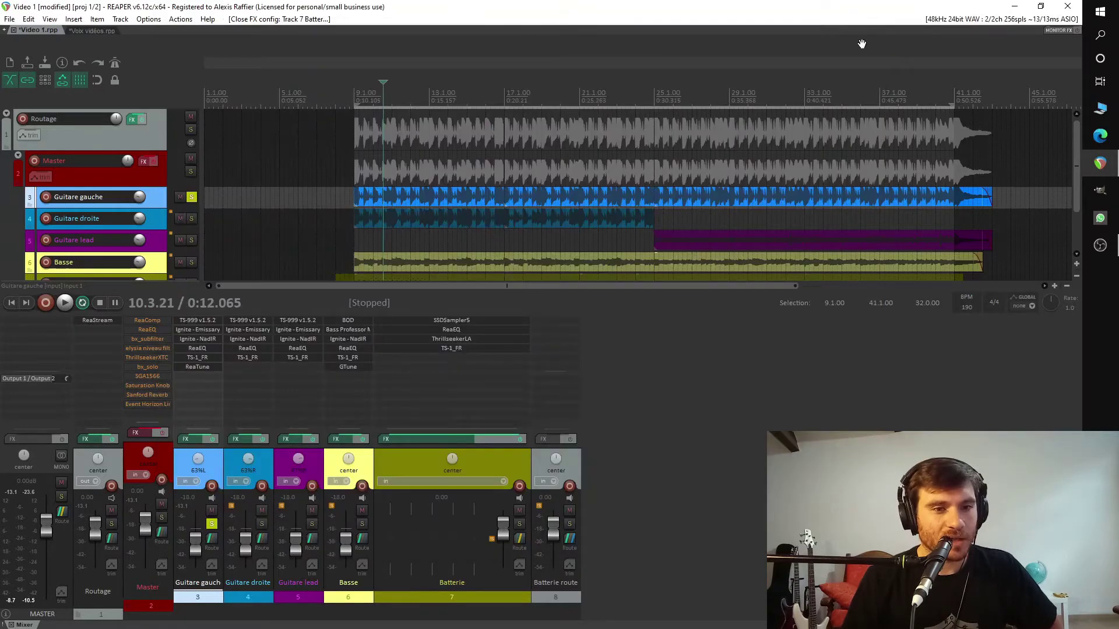
Step: Solo the Batterie track and take Guitare gauche out of solo during playback to hear the drums alone, then stop
left_click(519, 524)
scroll(137, 239, "down", 1)
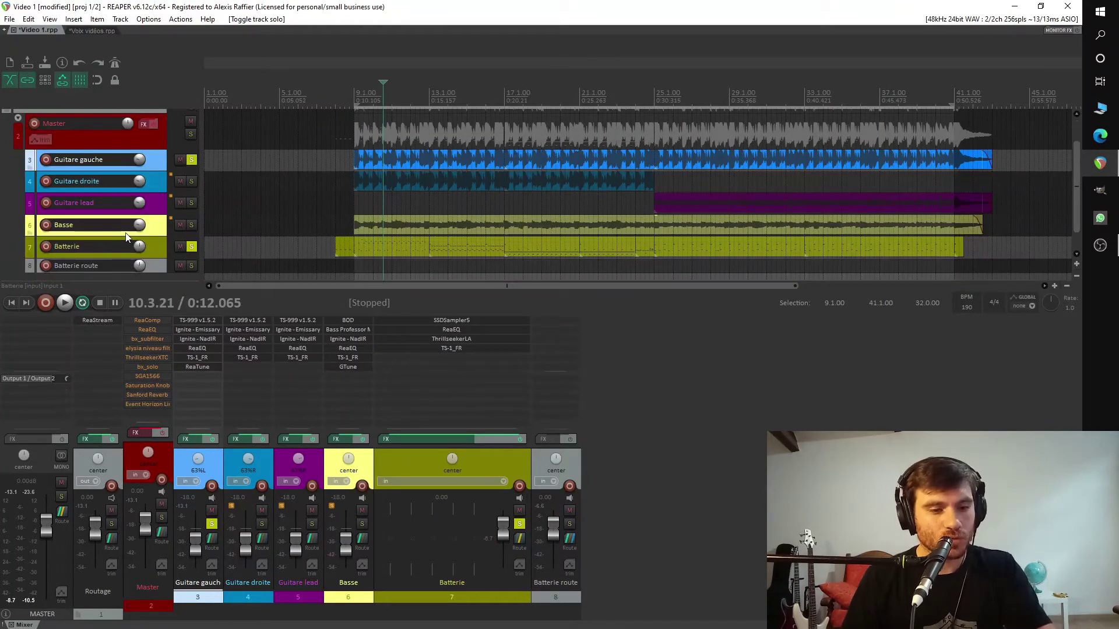
key("space")
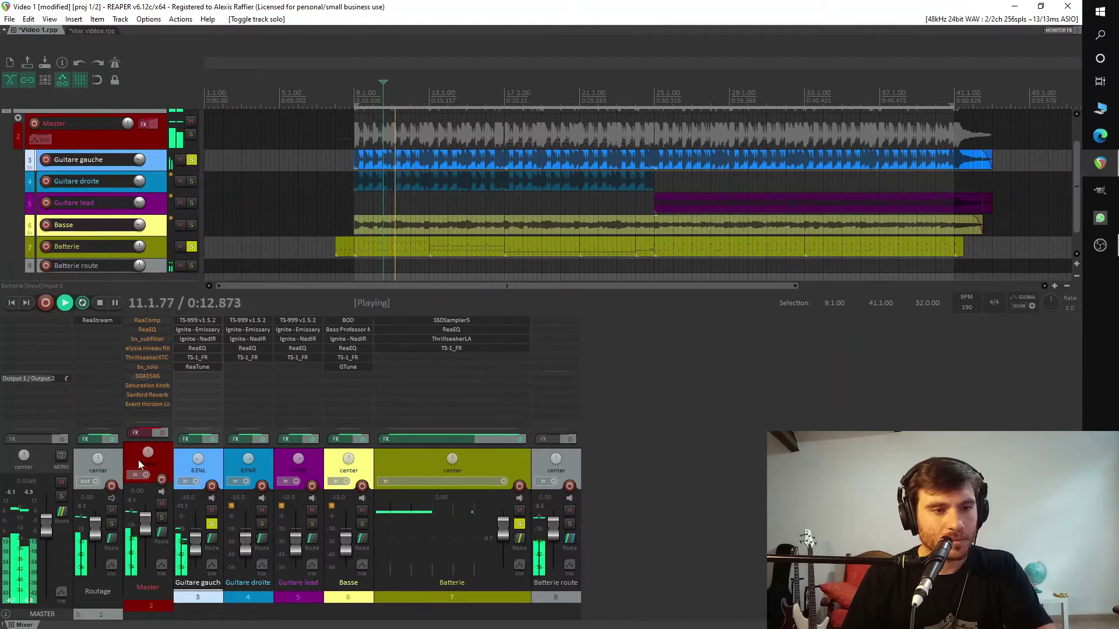
left_click(212, 523)
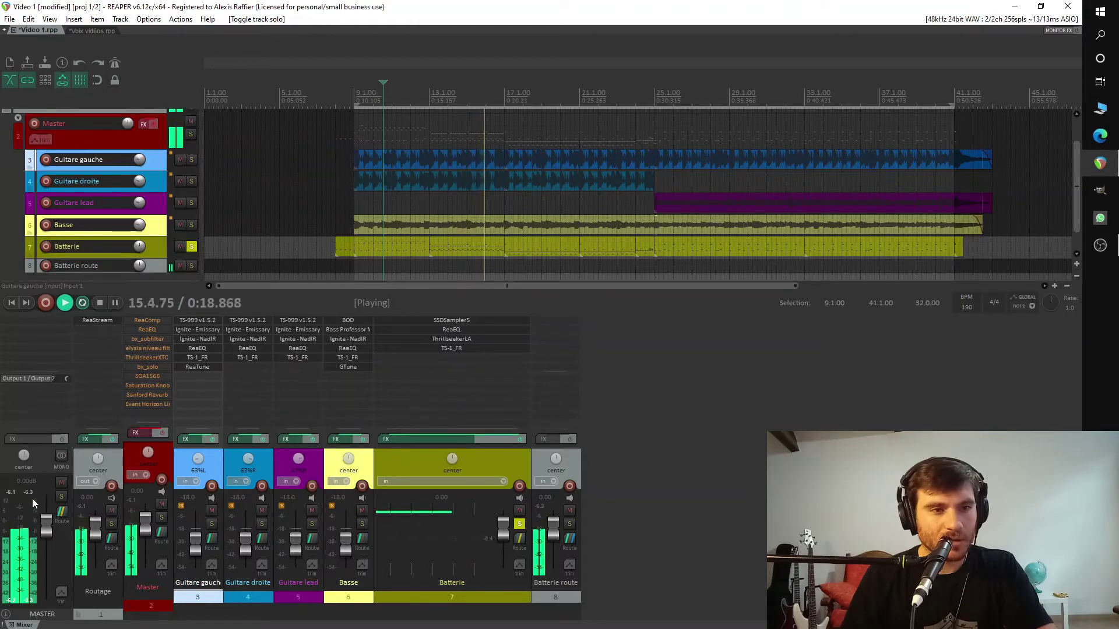
key("space")
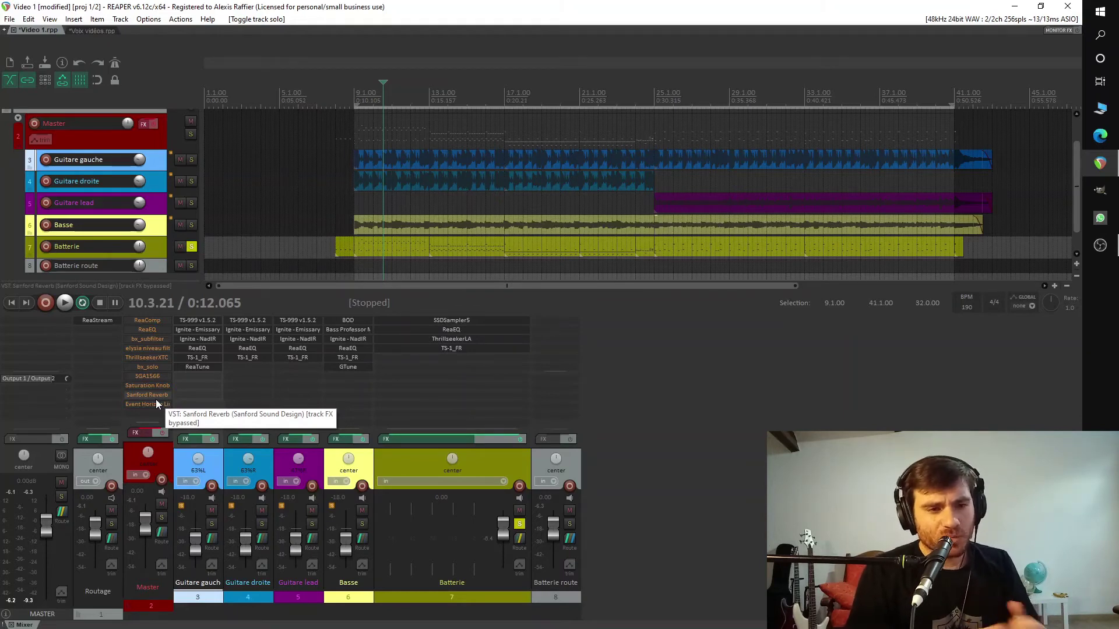
Step: Open the routing settings of the Guitare gauche track and place their window above the mixer channels
right_click(193, 547)
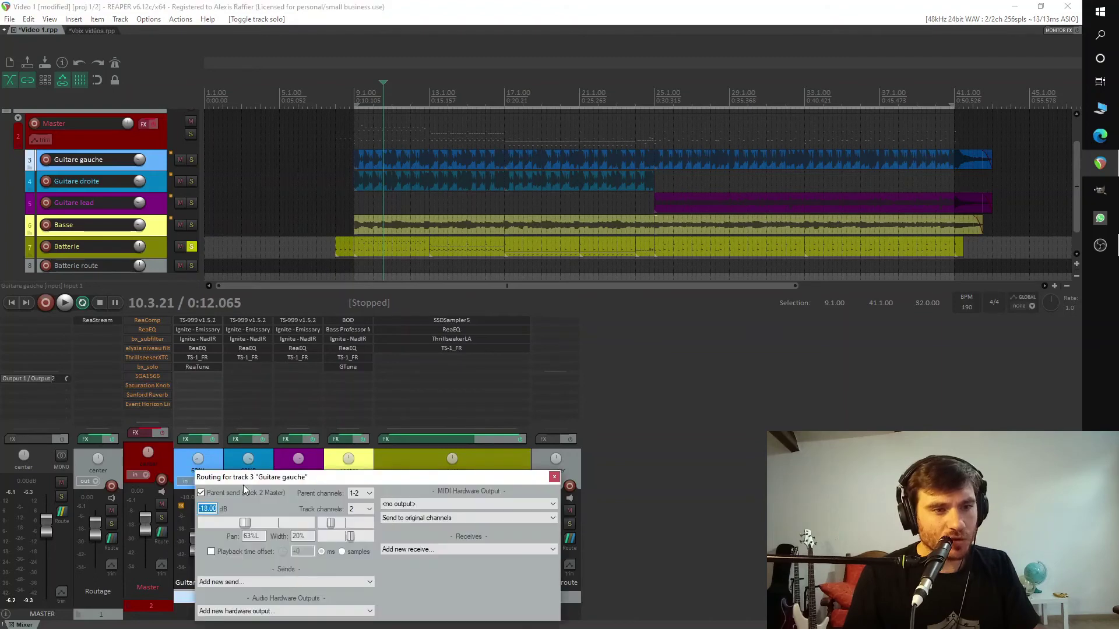
left_click_drag(254, 477, 258, 241)
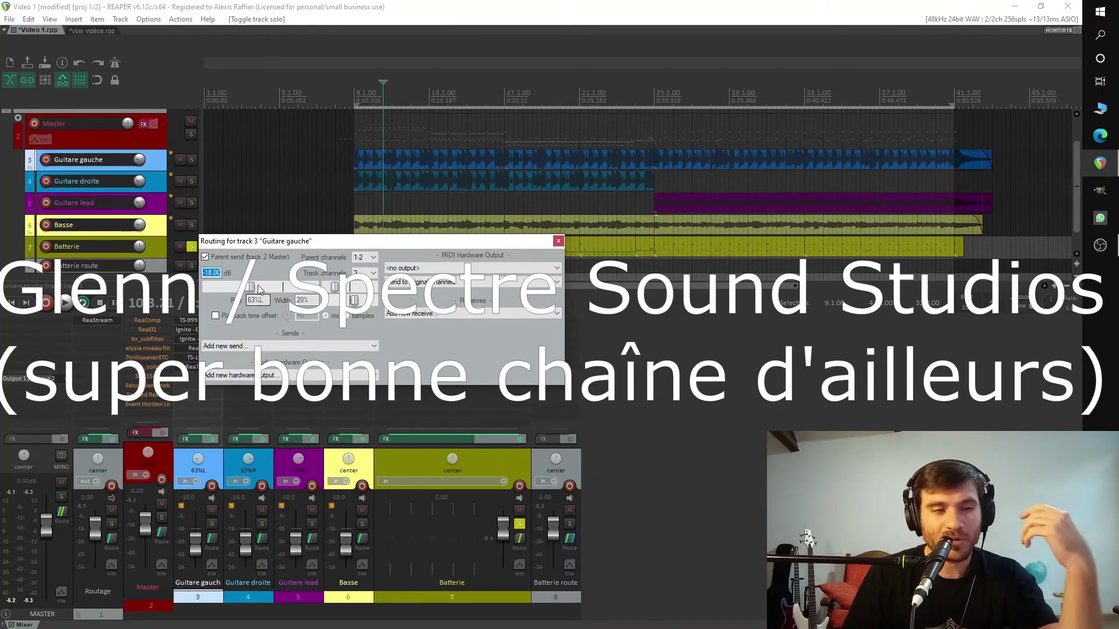
left_click_drag(273, 244, 298, 232)
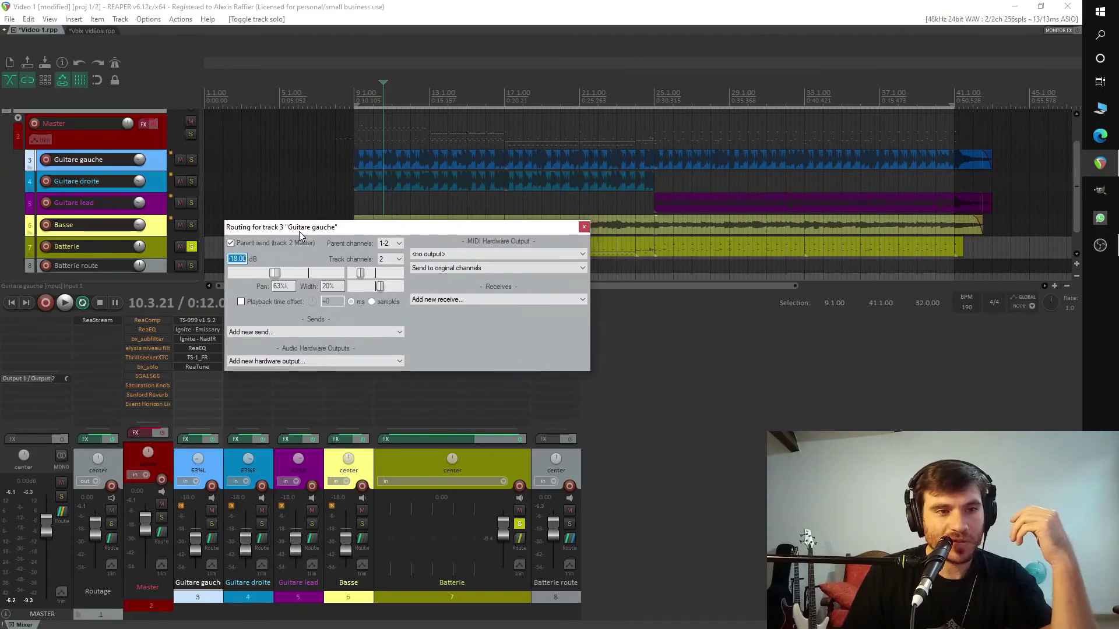
left_click_drag(299, 231, 304, 222)
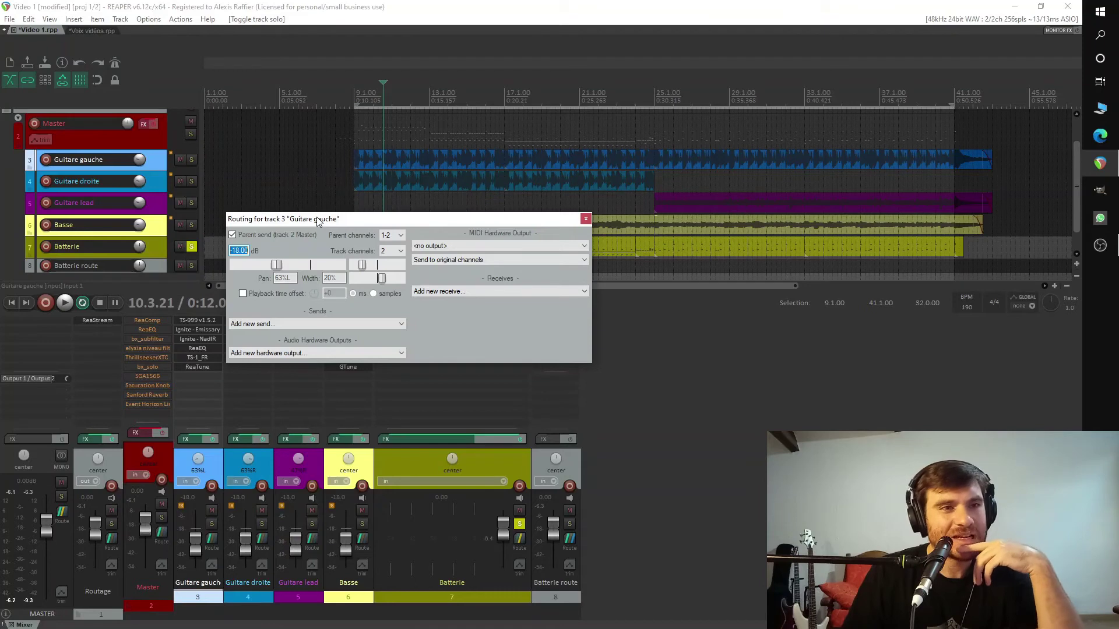
Step: Examine the pan and stereo width in the Guitare gauche track's routing settings, and close the window
left_click_drag(317, 221, 328, 217)
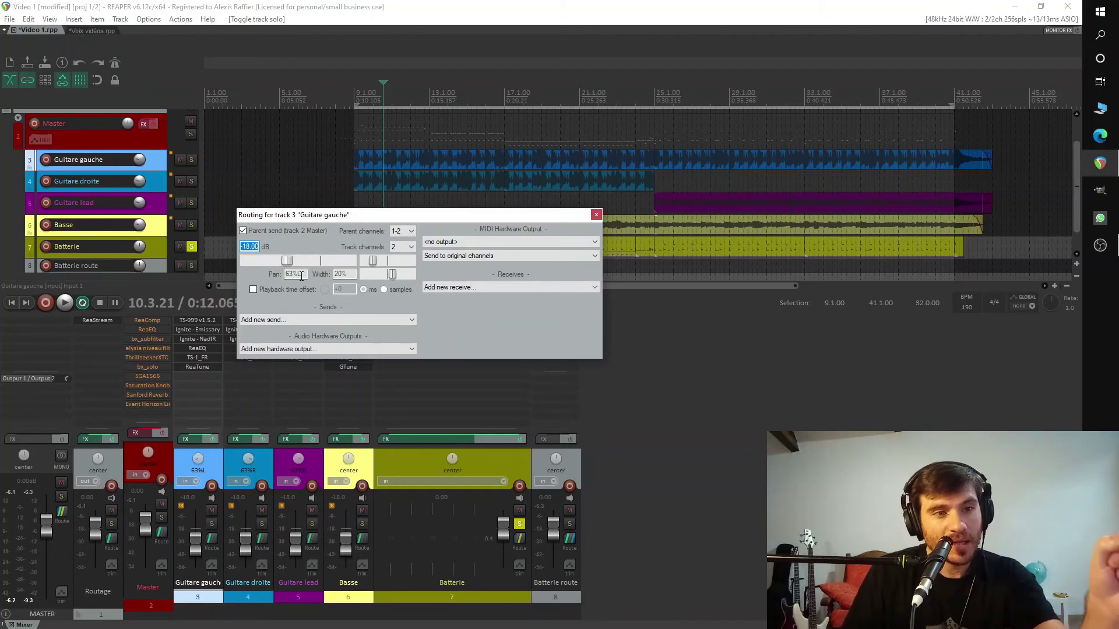
double_click(345, 274)
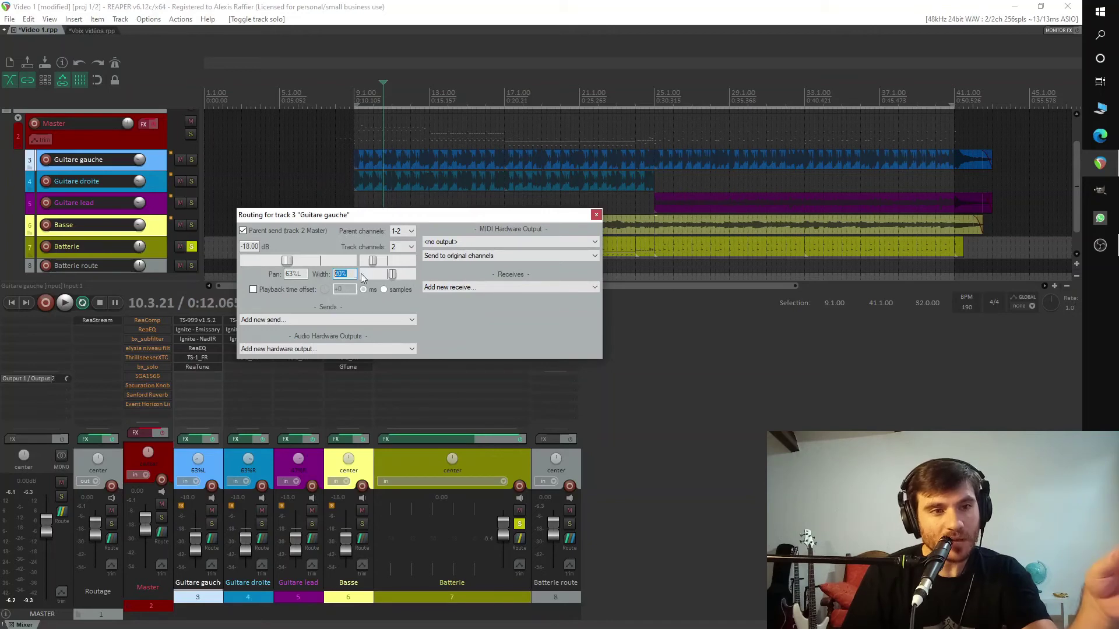
left_click_drag(370, 218, 352, 208)
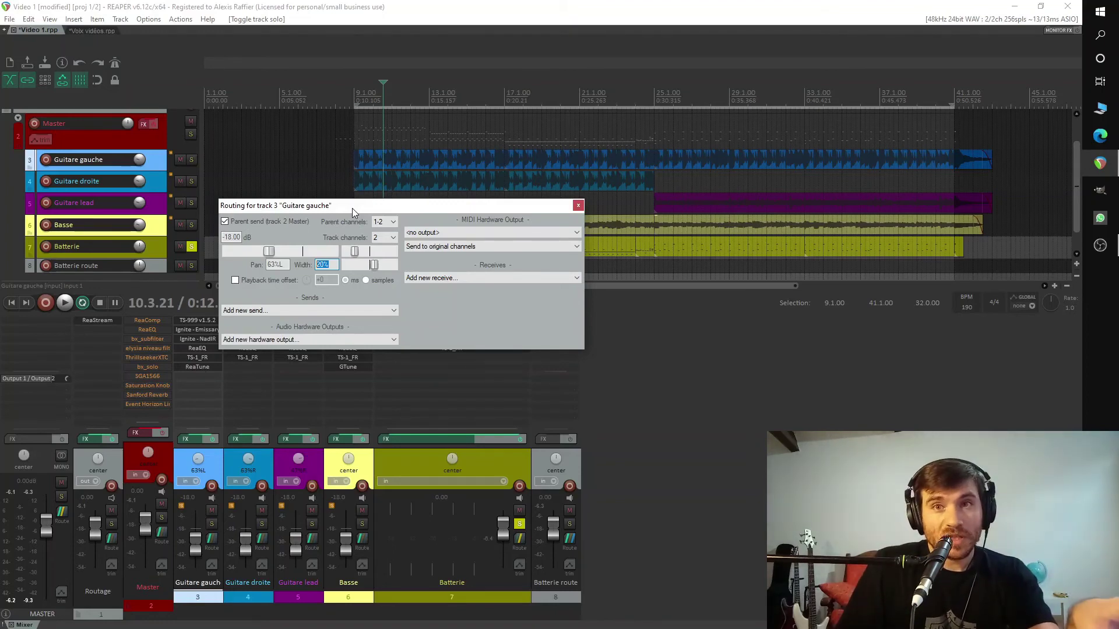
left_click_drag(352, 209, 352, 131)
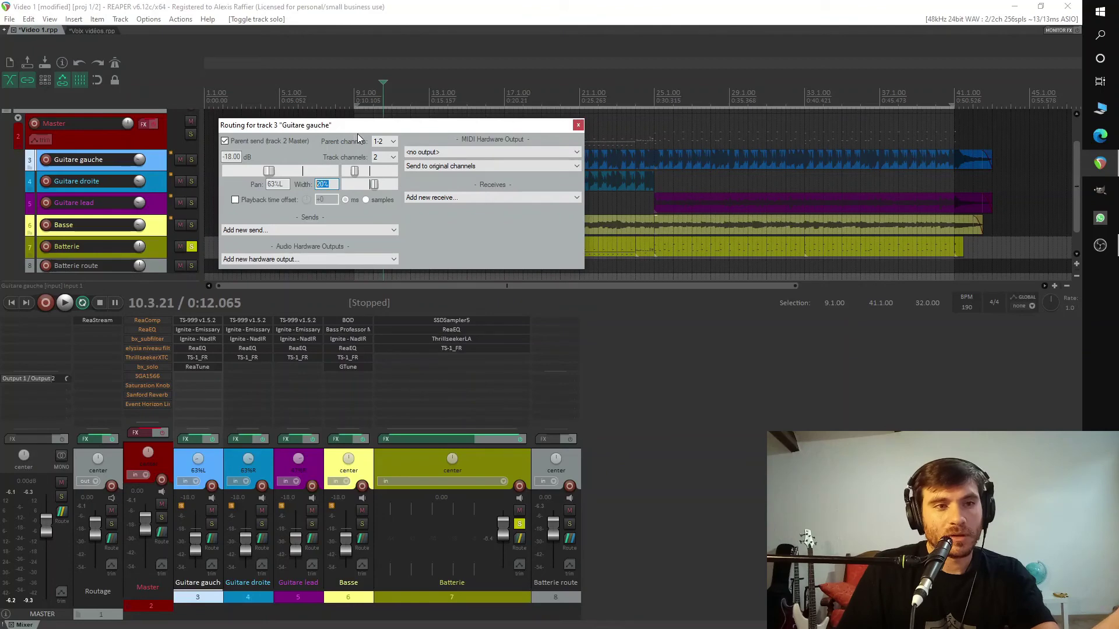
left_click_drag(358, 128, 376, 145)
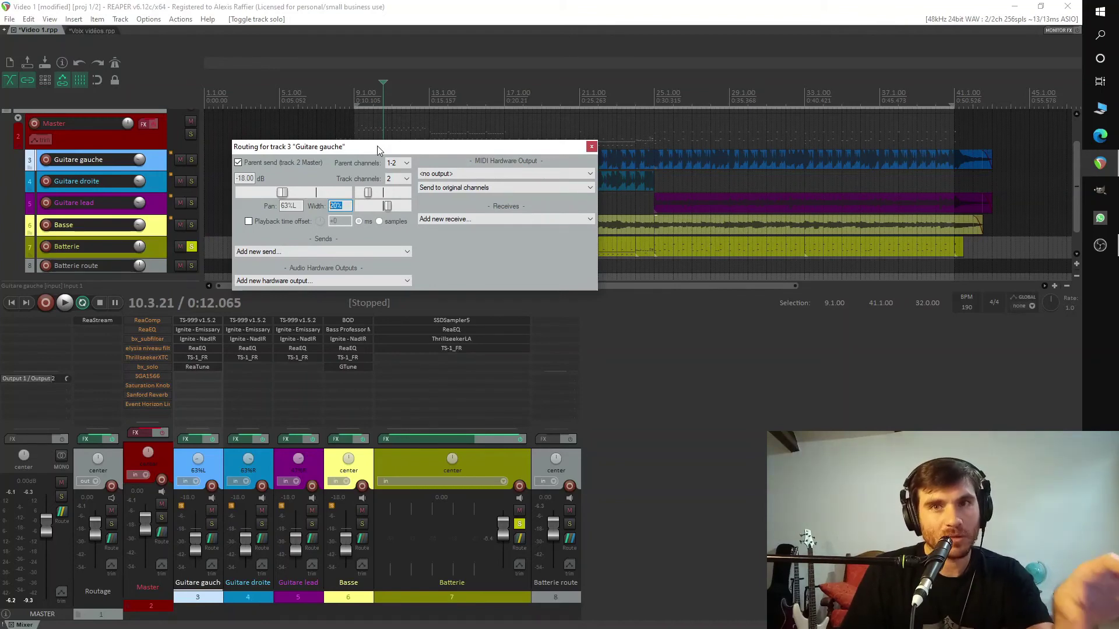
left_click(591, 147)
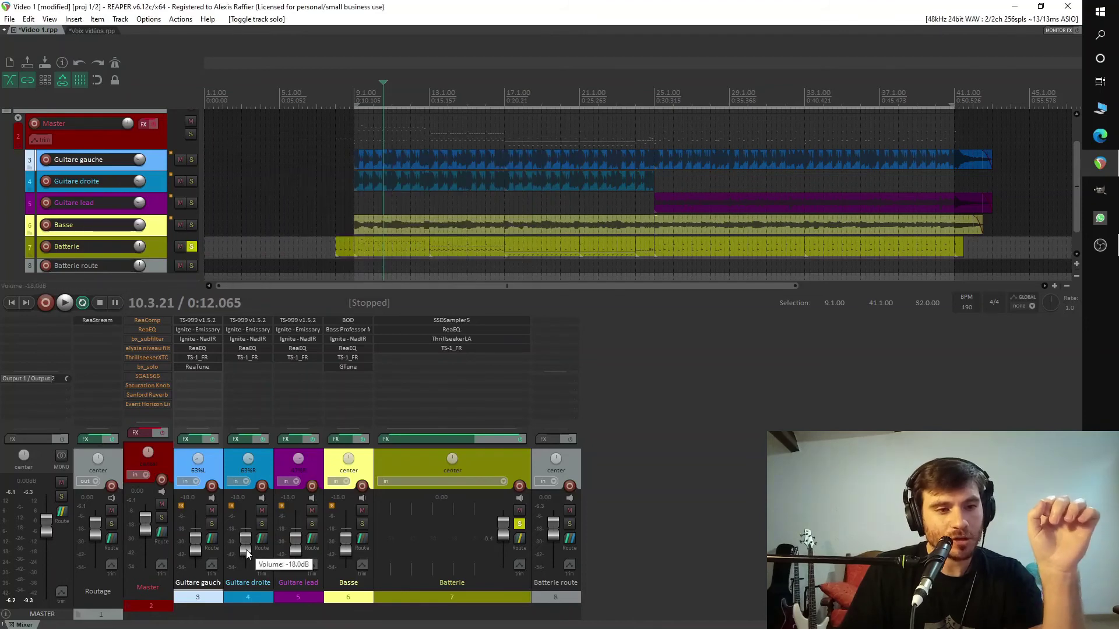
Step: Examine the volume, pan and width in the routing settings of the Guitare lead track and of the Basse track
right_click(296, 548)
left_click_drag(350, 477, 327, 304)
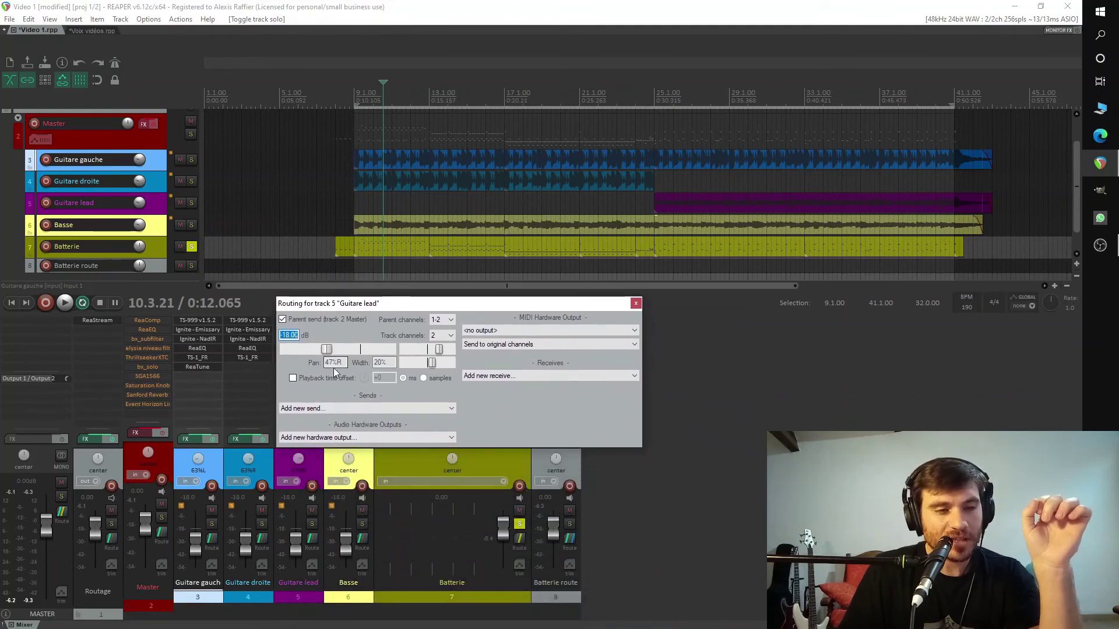
left_click(635, 305)
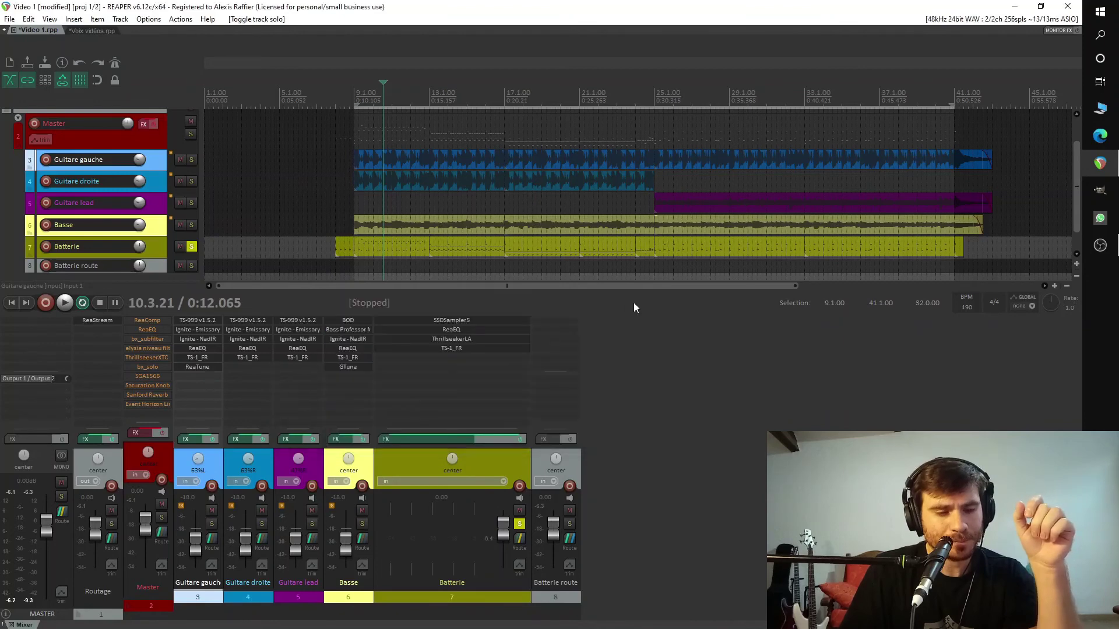
right_click(345, 549)
left_click_drag(408, 471, 409, 228)
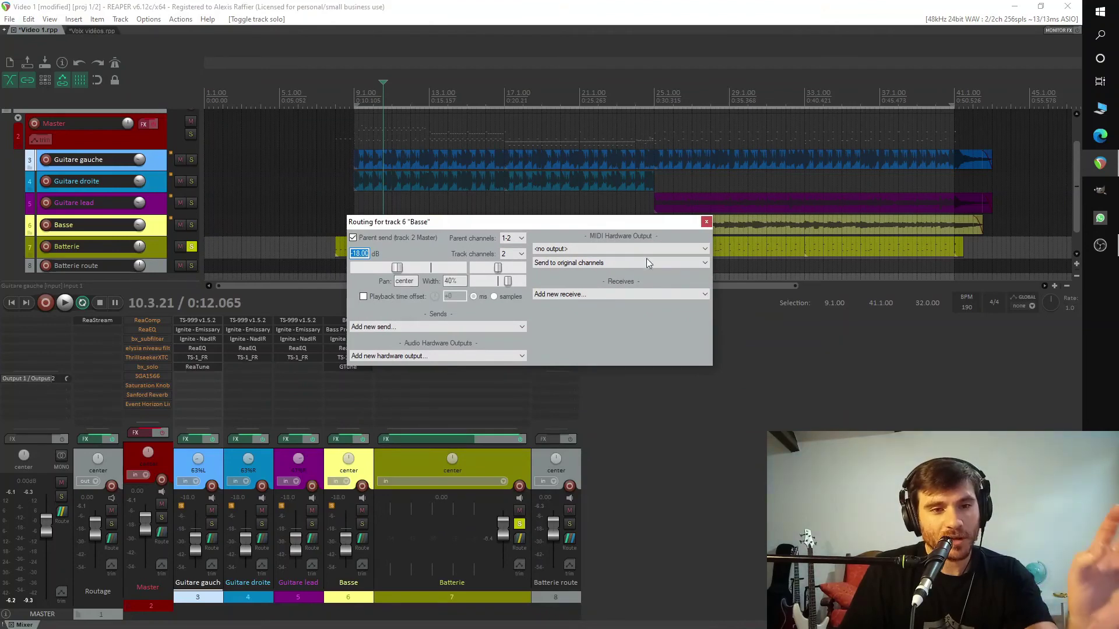
Step: Open the Batterie track's routing settings, examine its width and its send to Batterie route, and close the window
left_click(512, 536)
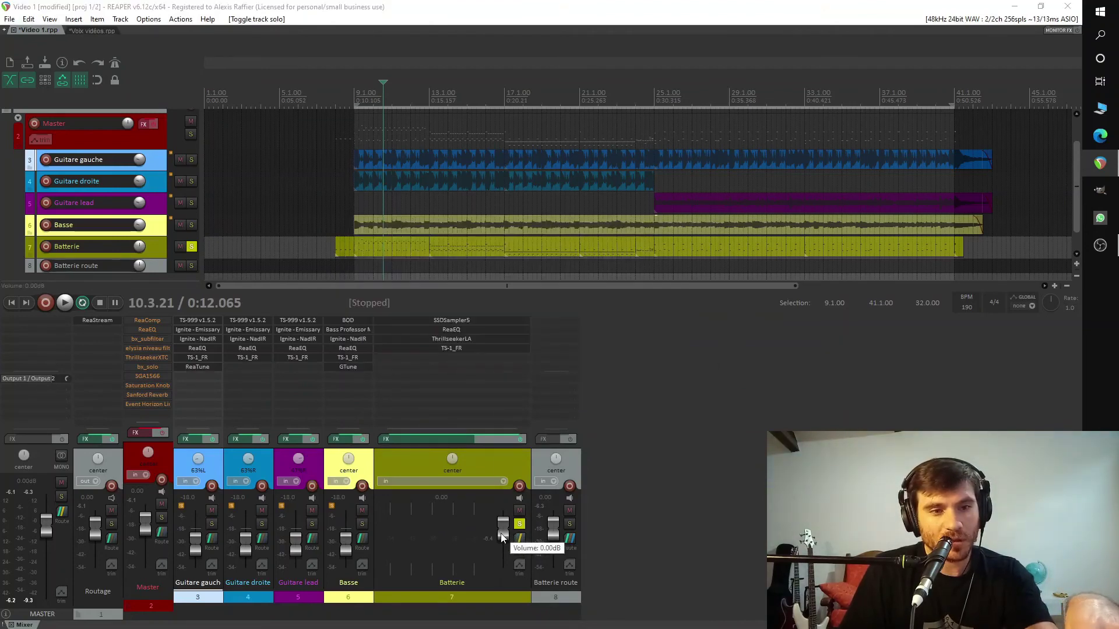
left_click_drag(585, 426, 503, 267)
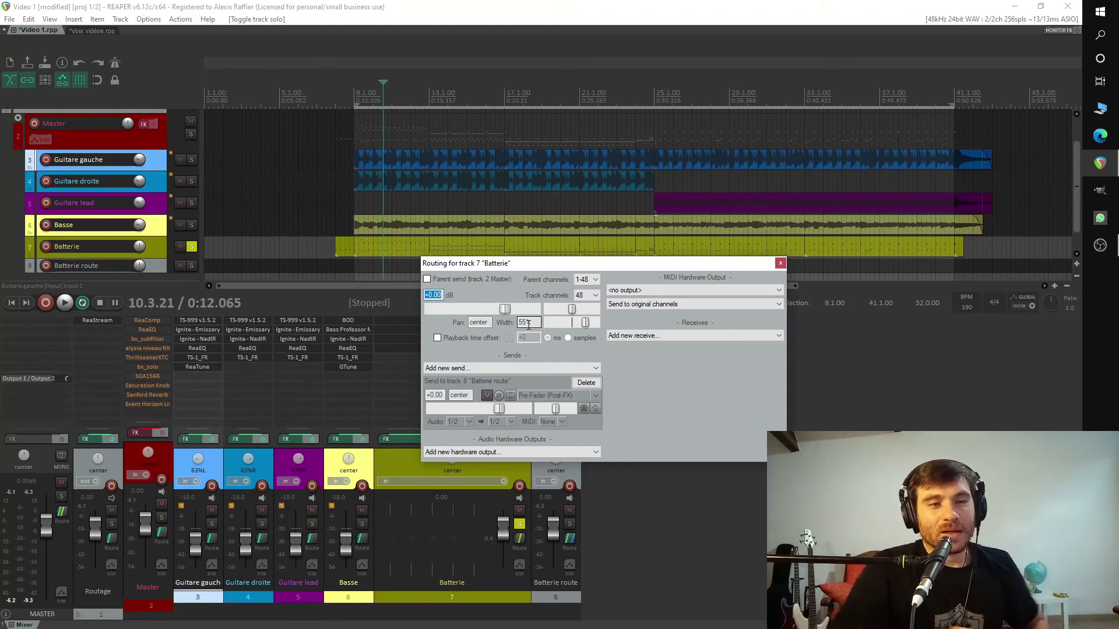
left_click_drag(610, 263, 489, 182)
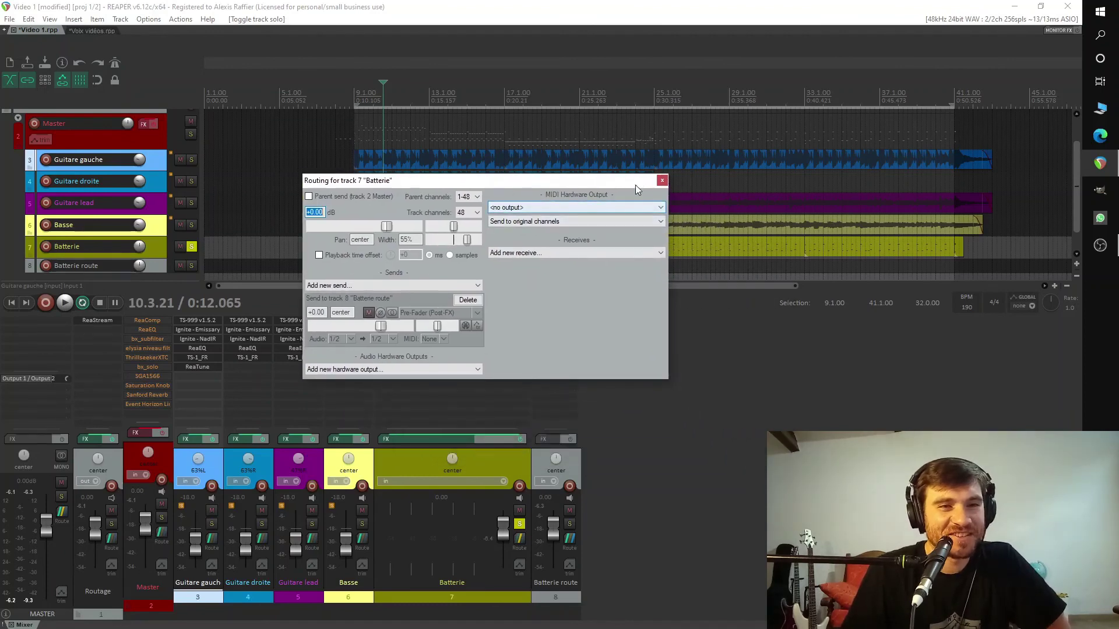
left_click_drag(568, 183, 531, 178)
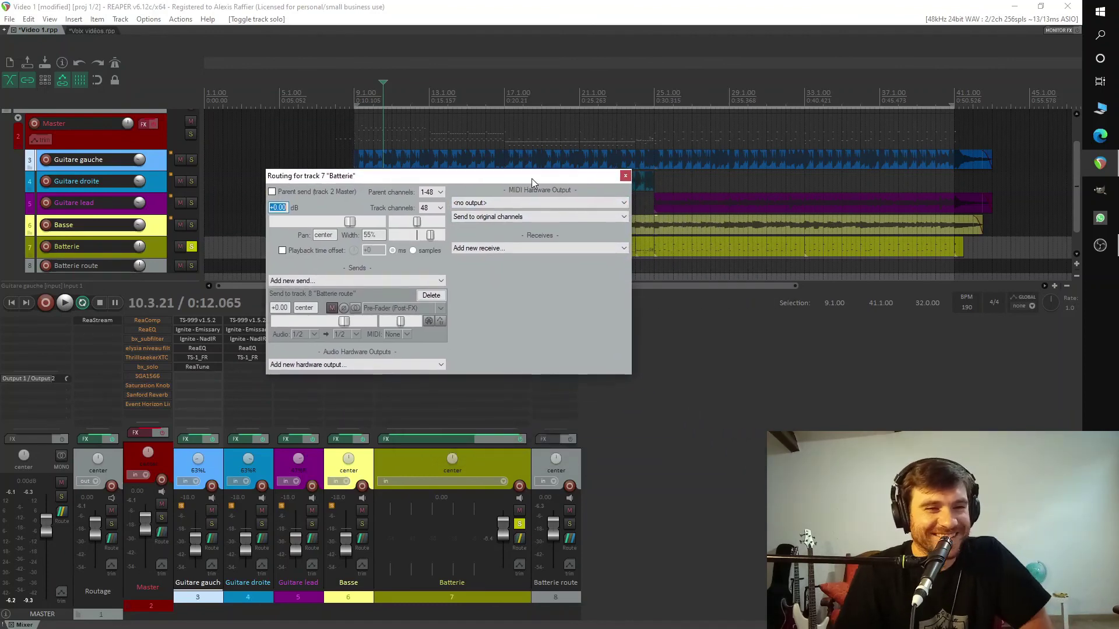
left_click(624, 178)
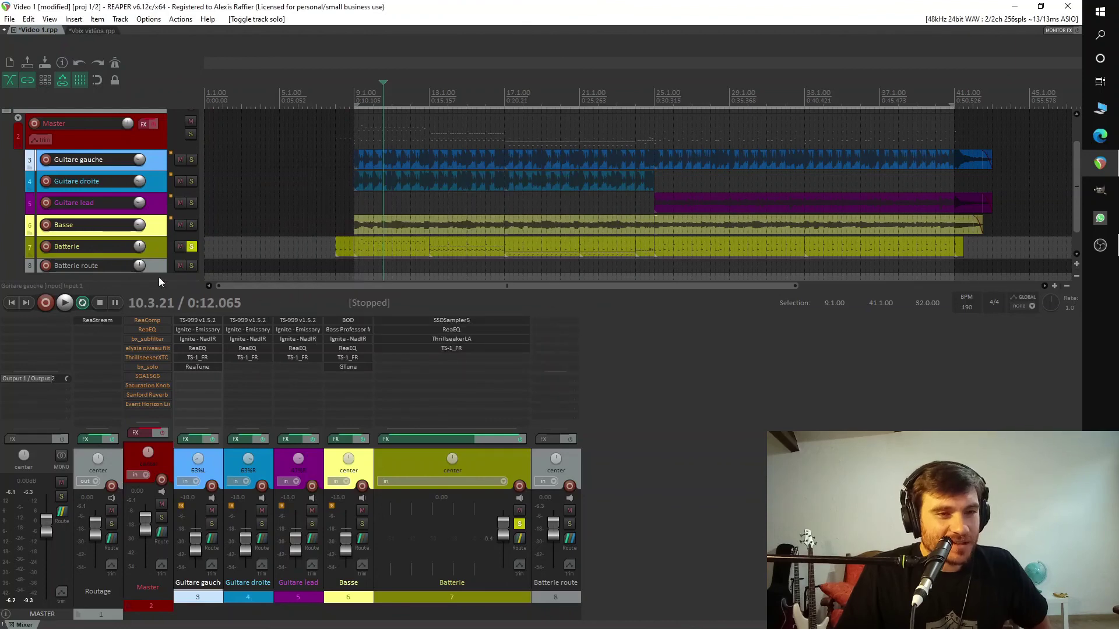